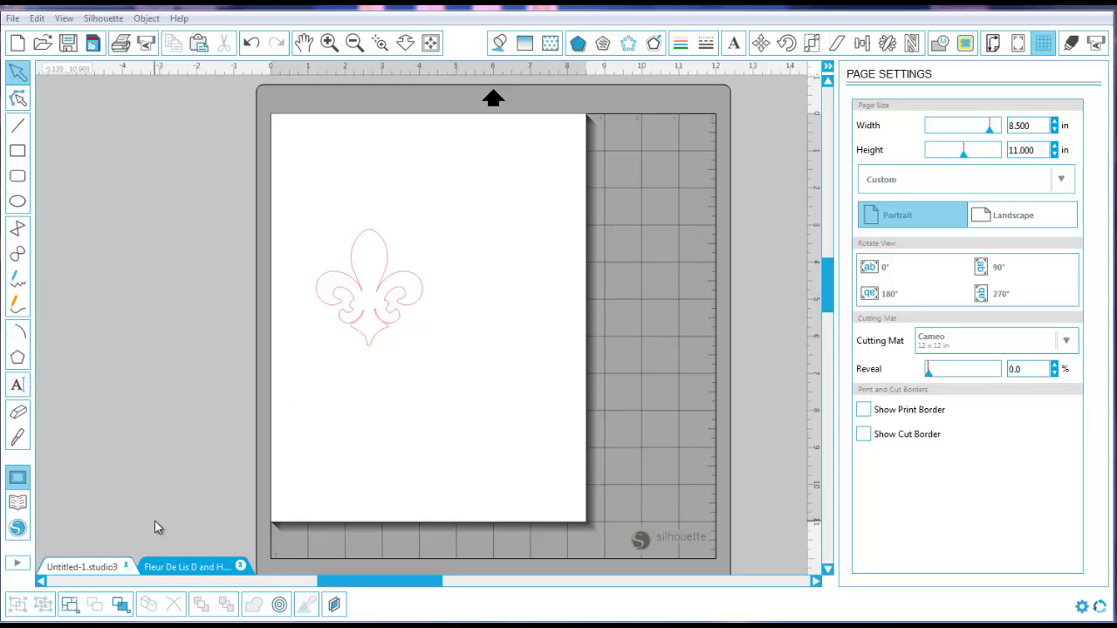
Switch to the Untitled-1.studio3 document and shift the blue D design slightly downward.
click(183, 568)
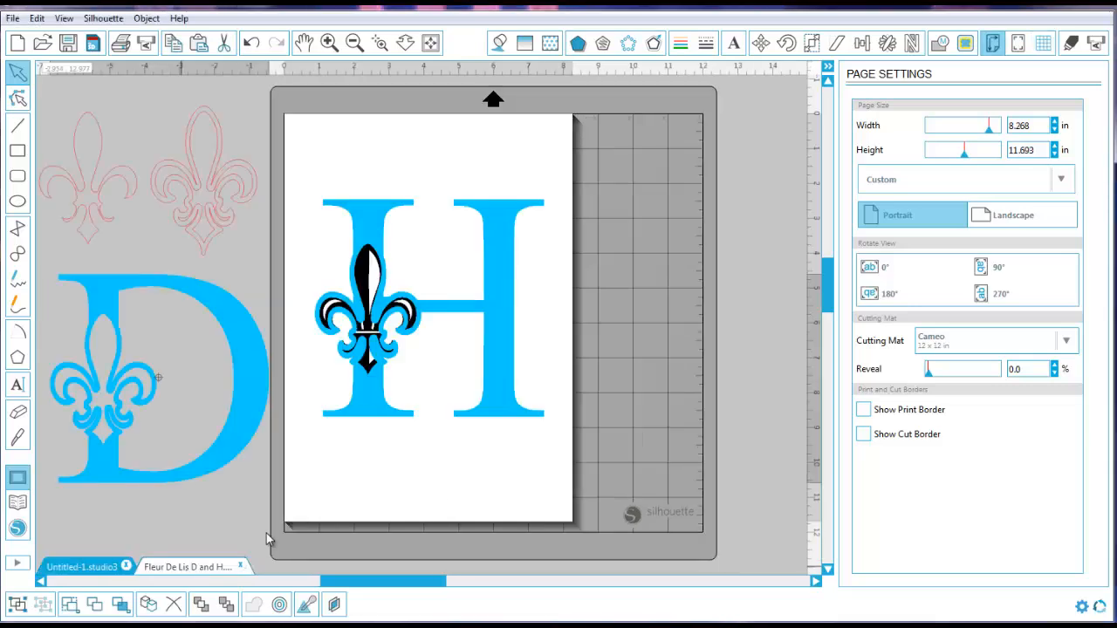
mouse_move(242, 448)
mouse_down()
mouse_move(375, 491)
mouse_move(642, 445)
mouse_move(237, 455)
mouse_up()
click(122, 395)
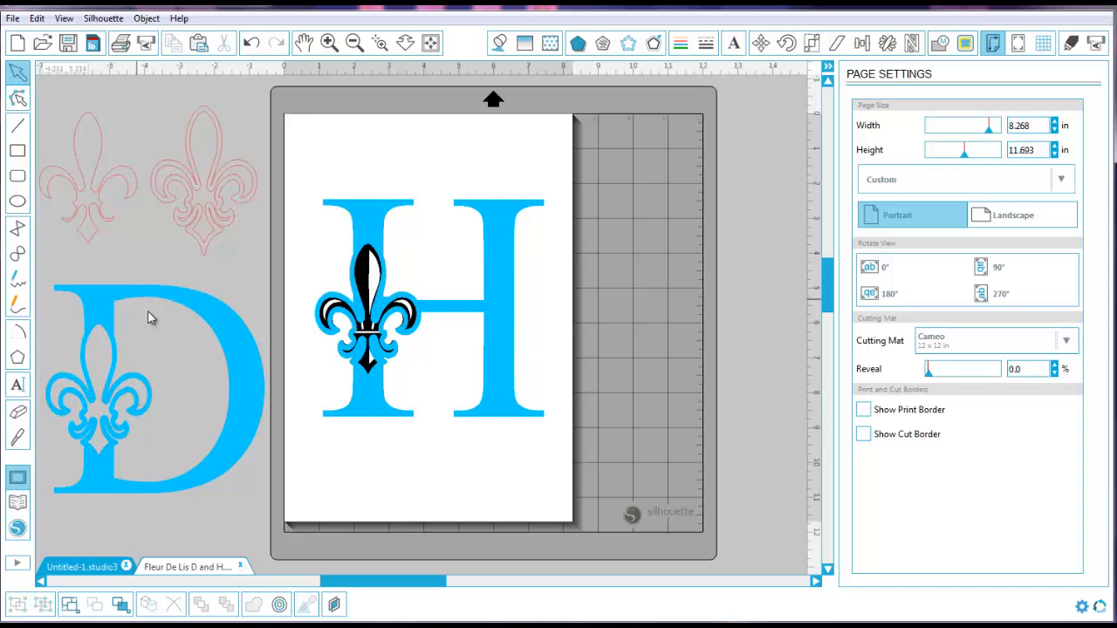
Ungroup the H design and move the black fleur-de-lis and the blue H apart on the page.
click(438, 313)
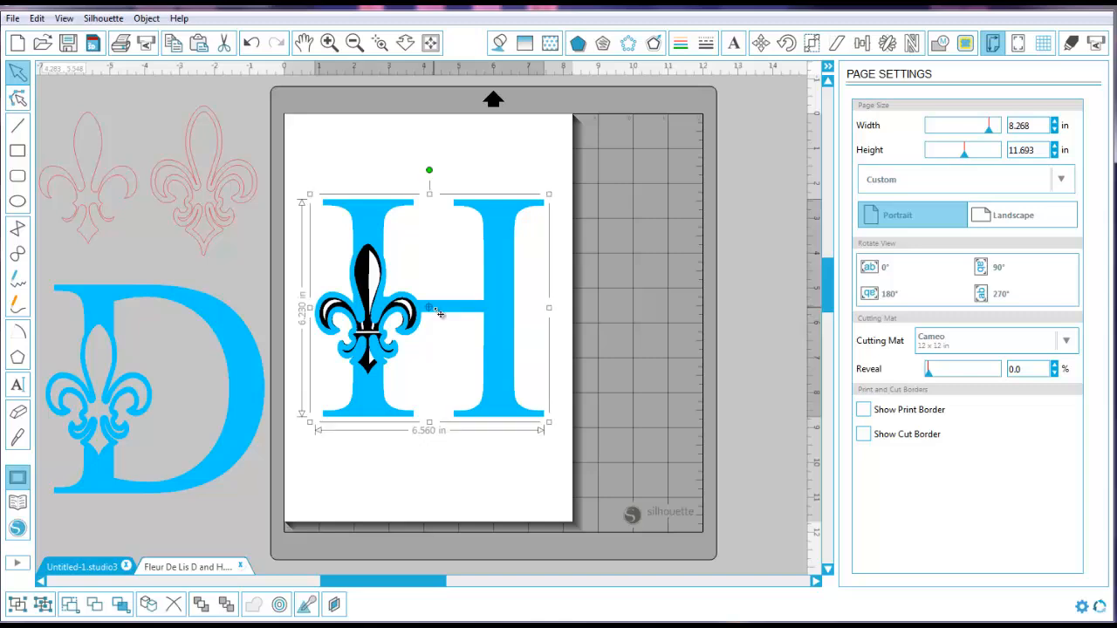
click(44, 608)
click(402, 510)
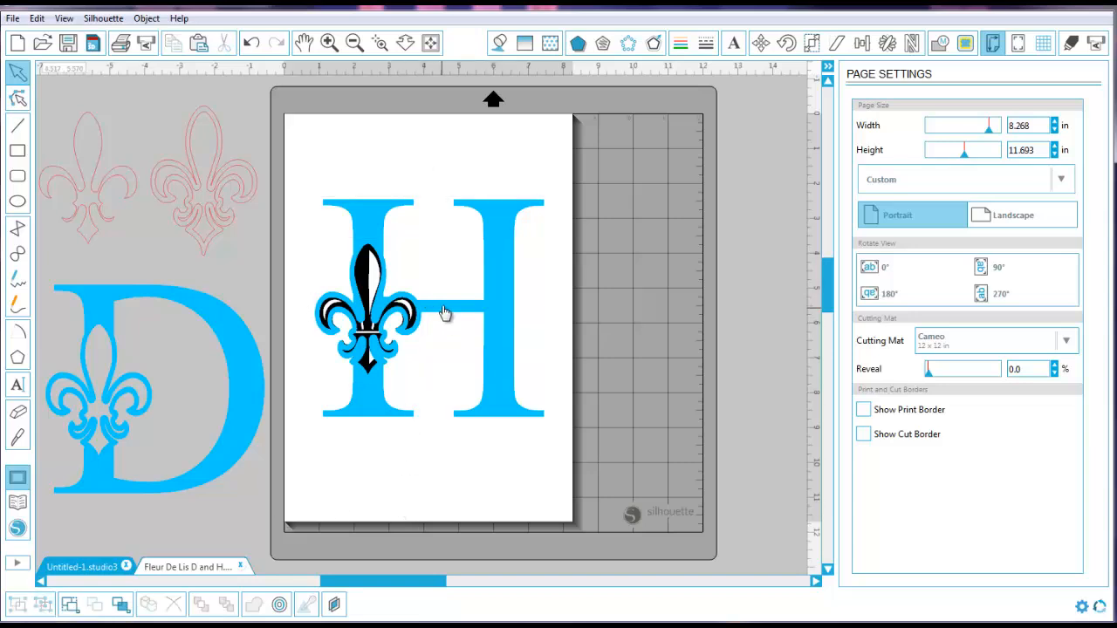
drag(443, 313, 541, 300)
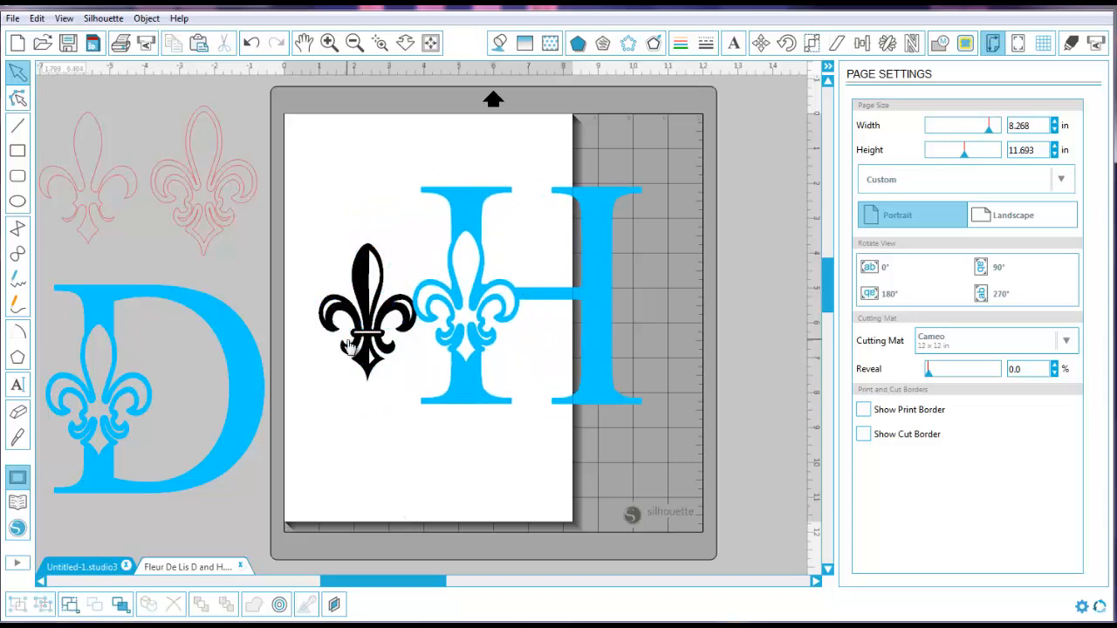
click(360, 346)
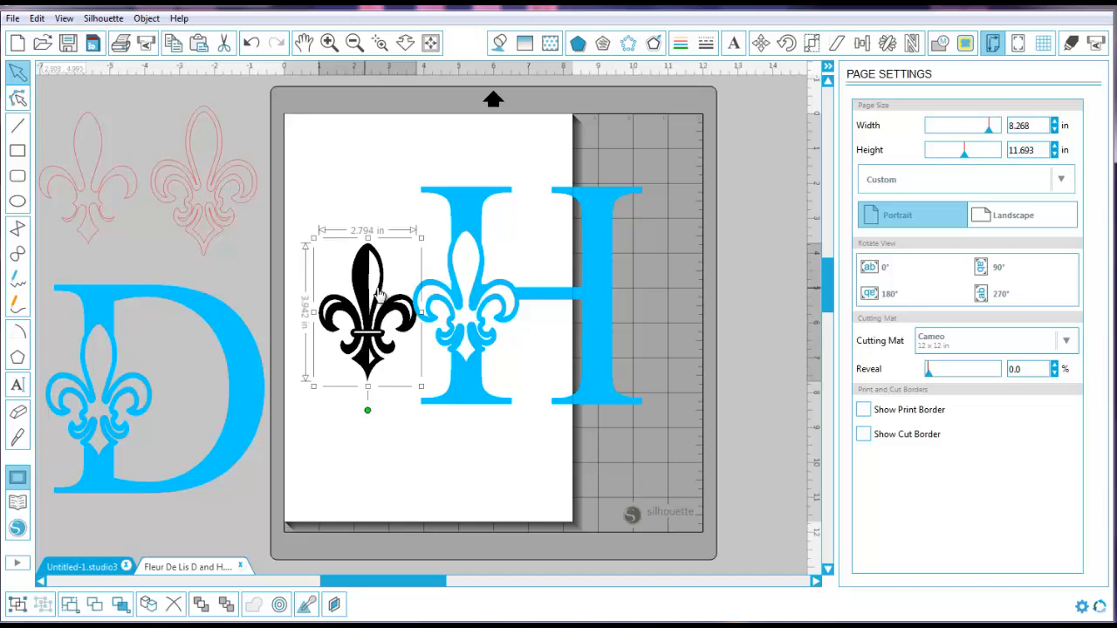
drag(367, 286, 348, 147)
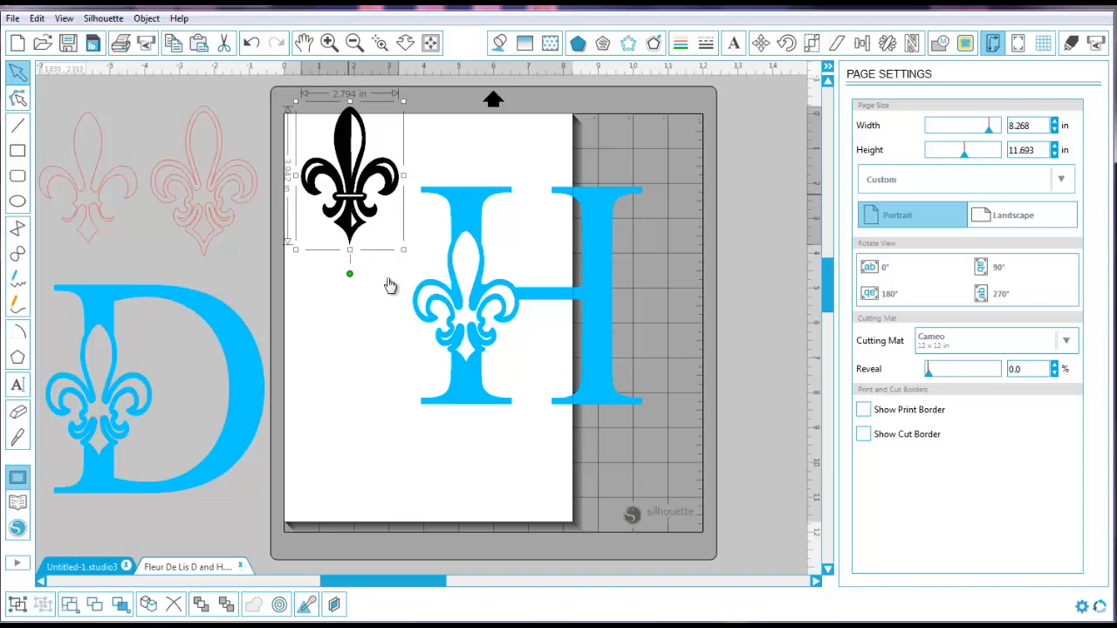
drag(352, 205, 346, 256)
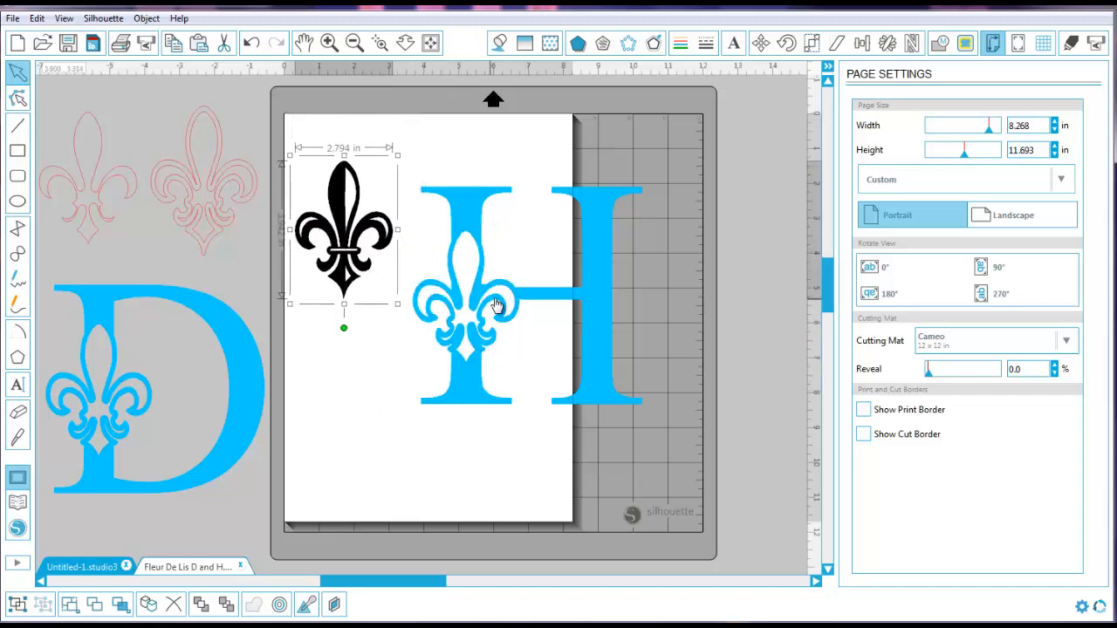
drag(497, 306, 419, 385)
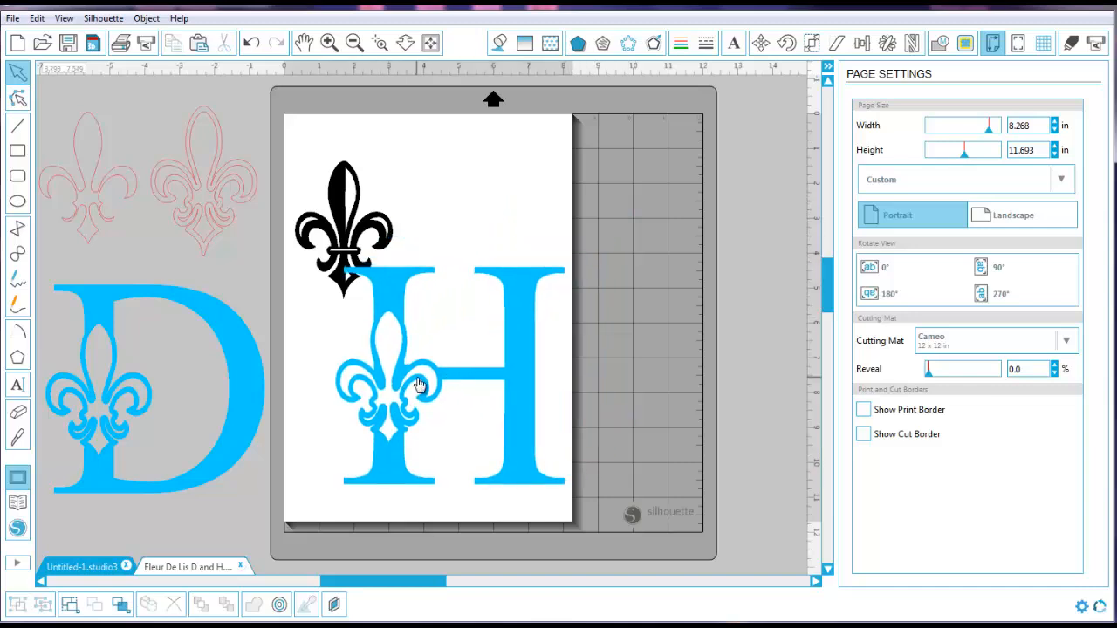
In the Fleur De Lis document, move the fleur-de-lis outline off the page and place a duplicate below it.
click(97, 567)
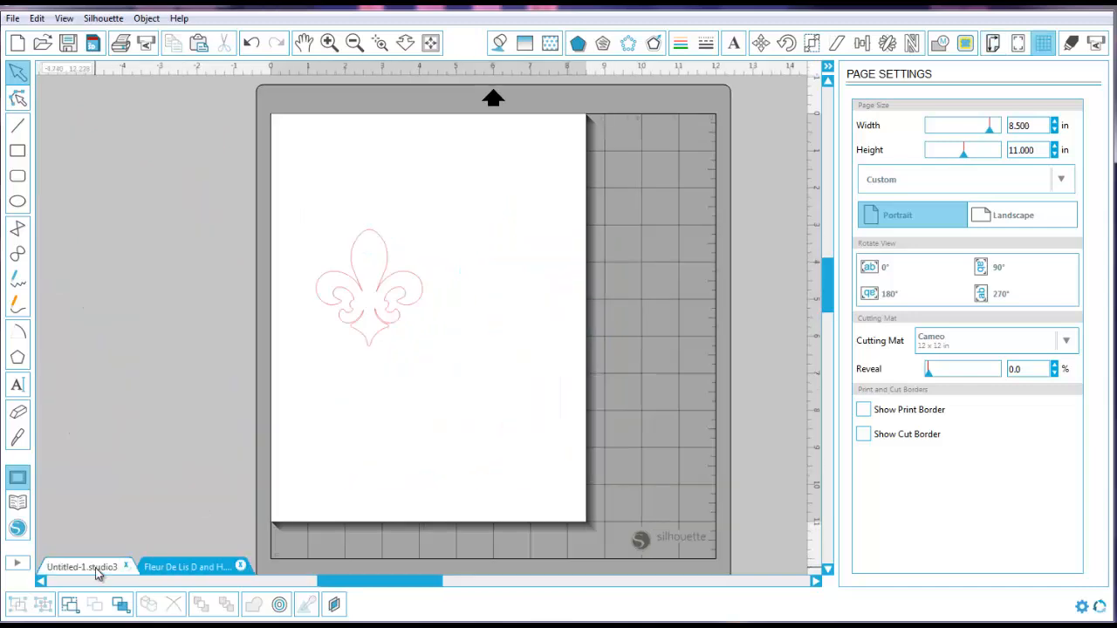
click(381, 337)
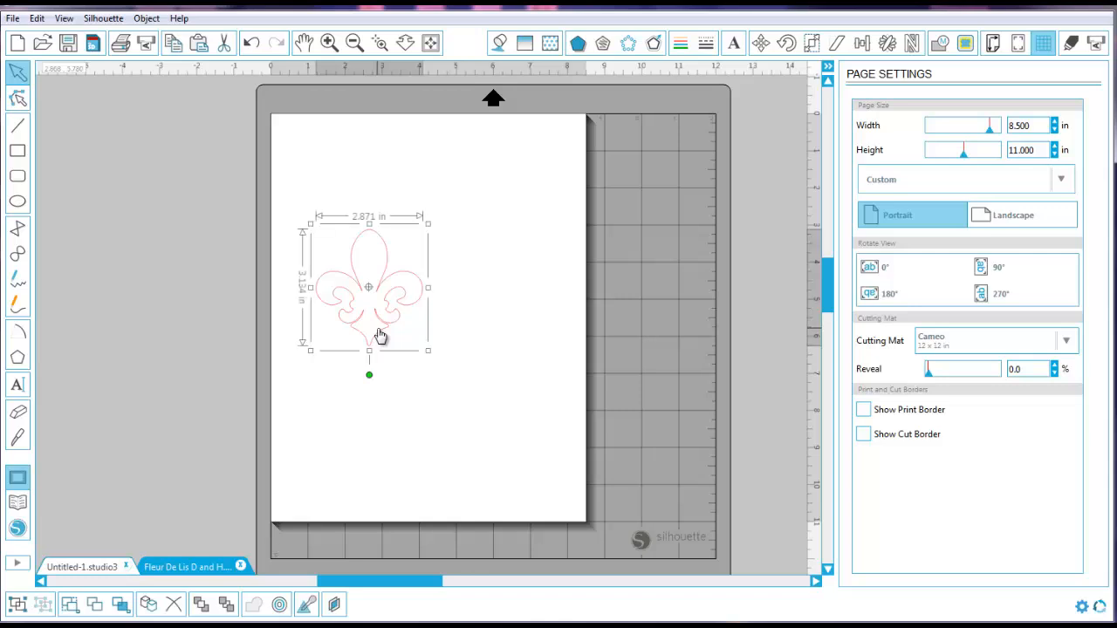
drag(381, 337, 173, 284)
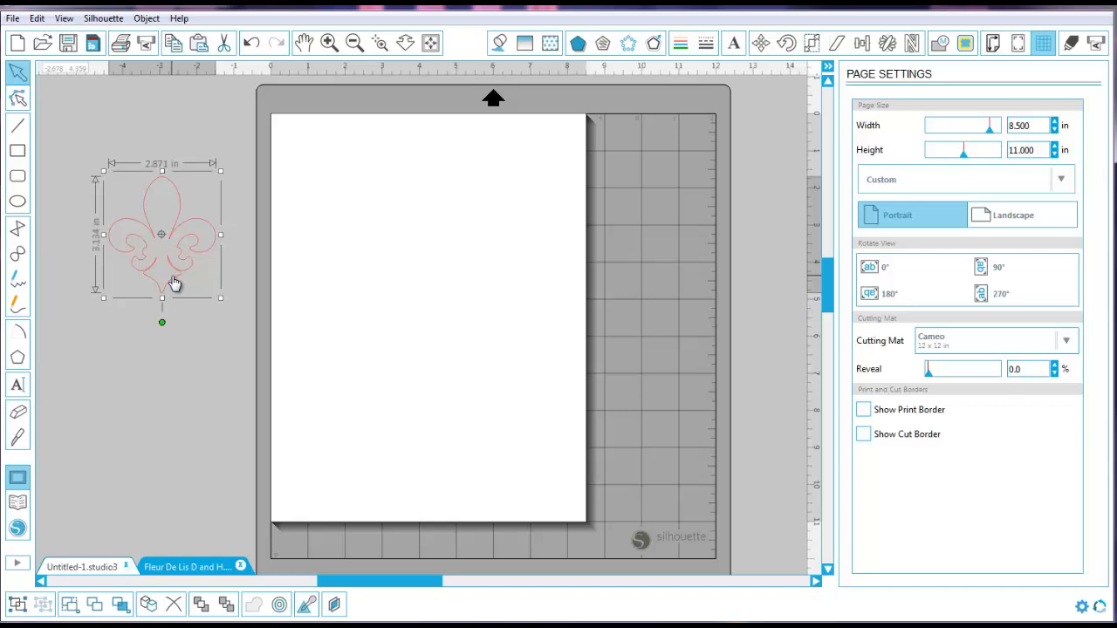
drag(177, 280, 185, 417)
drag(203, 227, 203, 173)
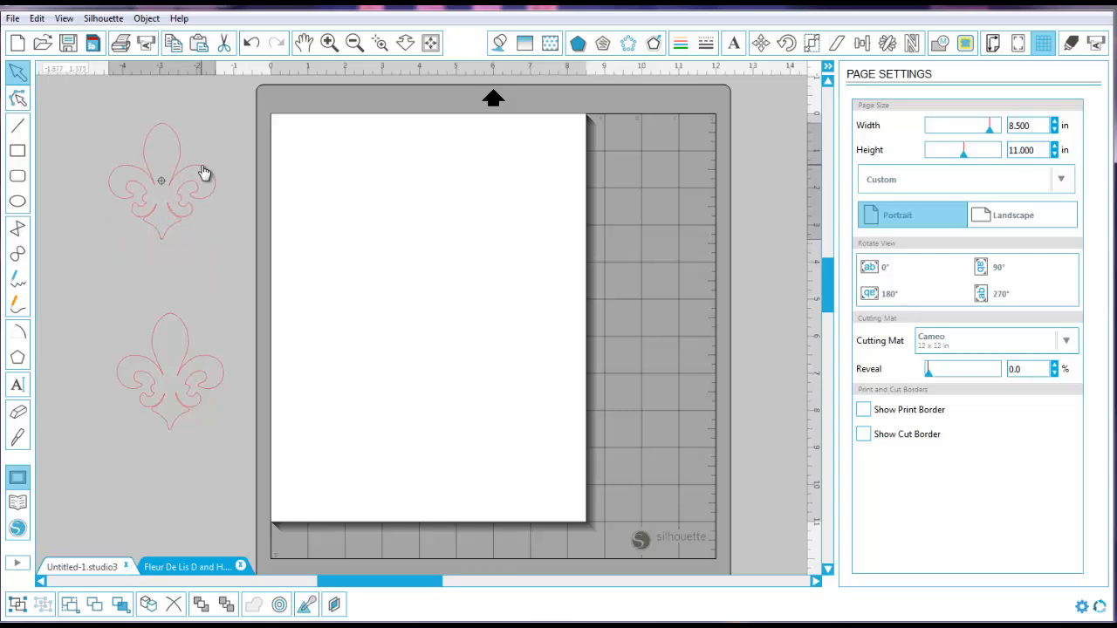
click(200, 255)
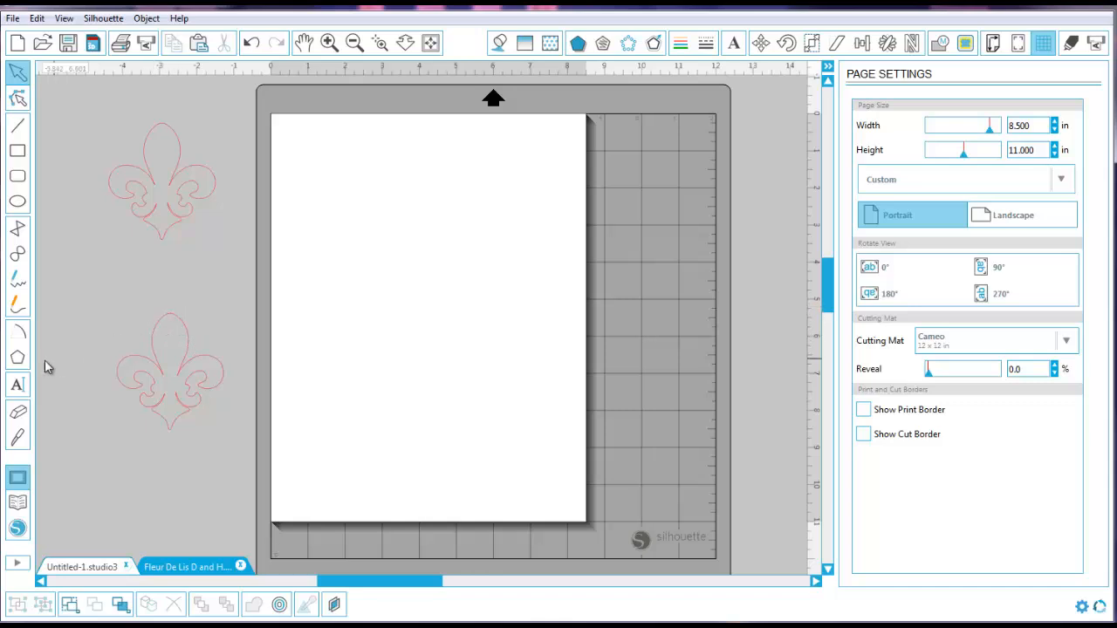
Add a text object containing the letter "D" on the page.
click(18, 384)
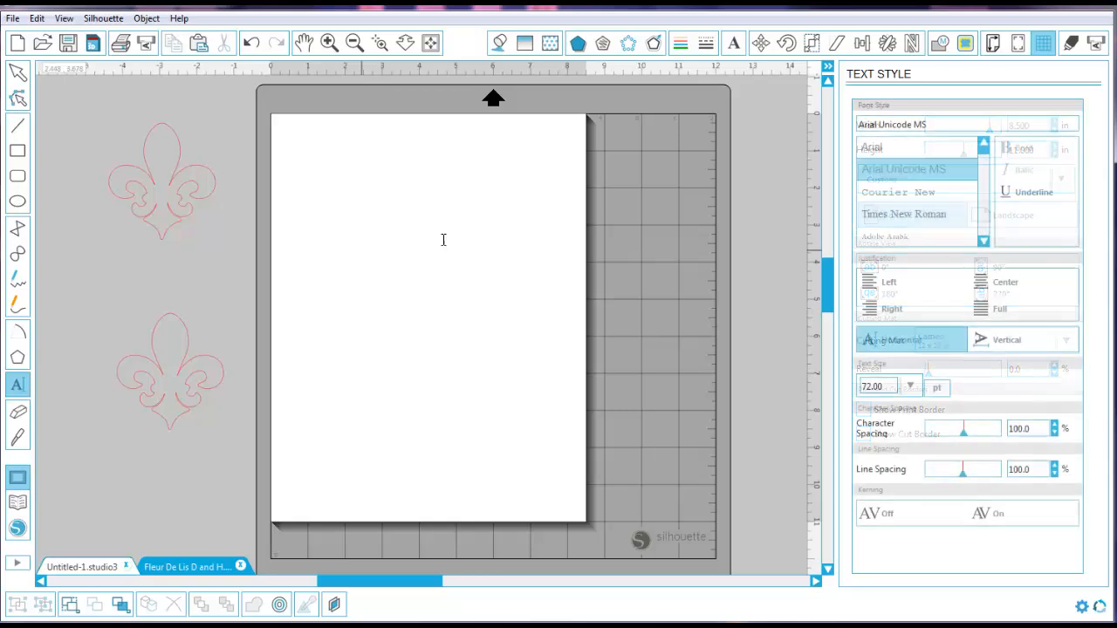
click(483, 286)
text(D)
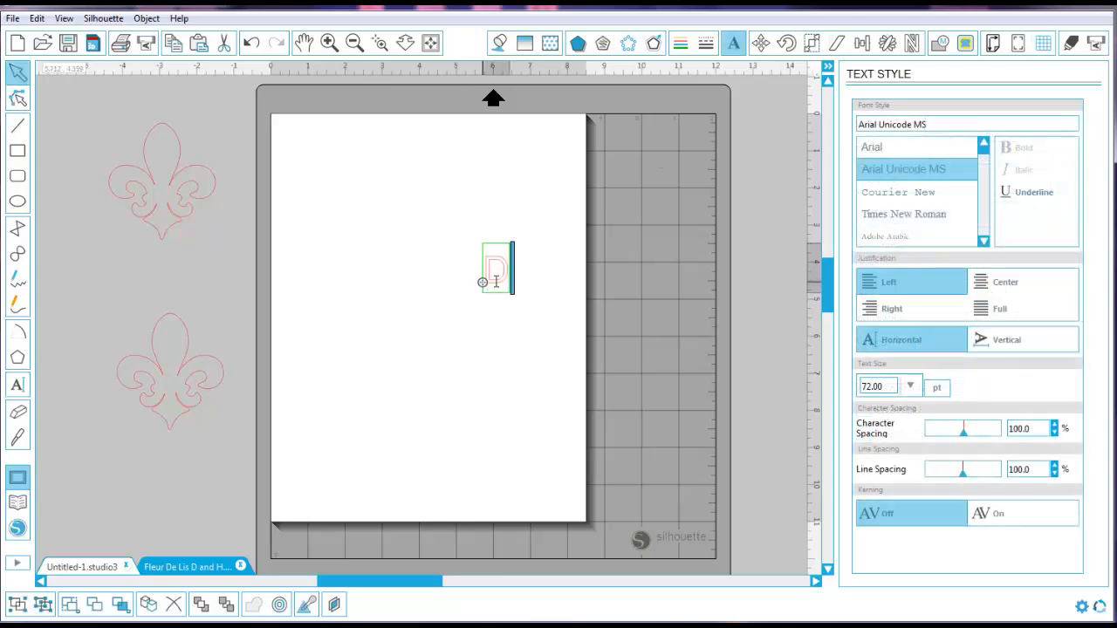
Format the letter D in Times New Roman at 288 pt.
drag(507, 279, 468, 274)
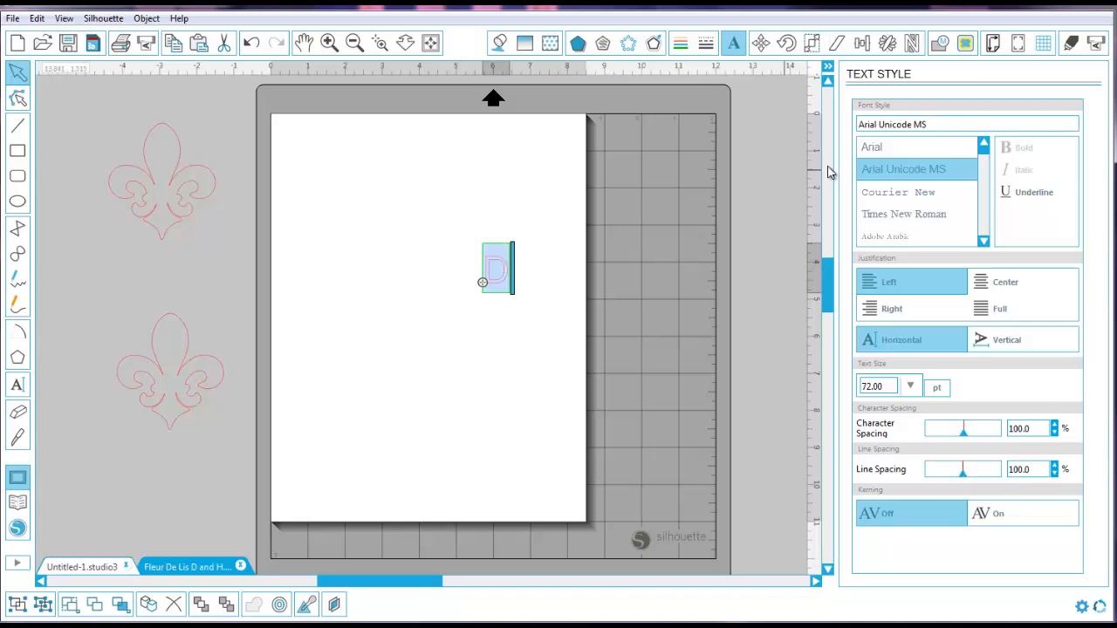
click(879, 218)
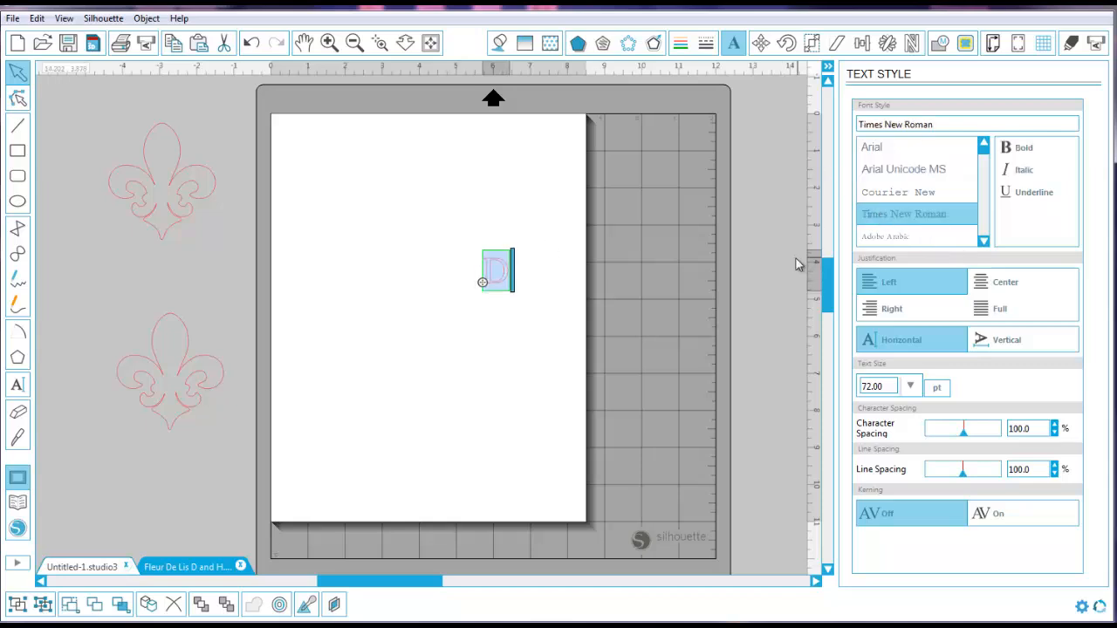
click(911, 387)
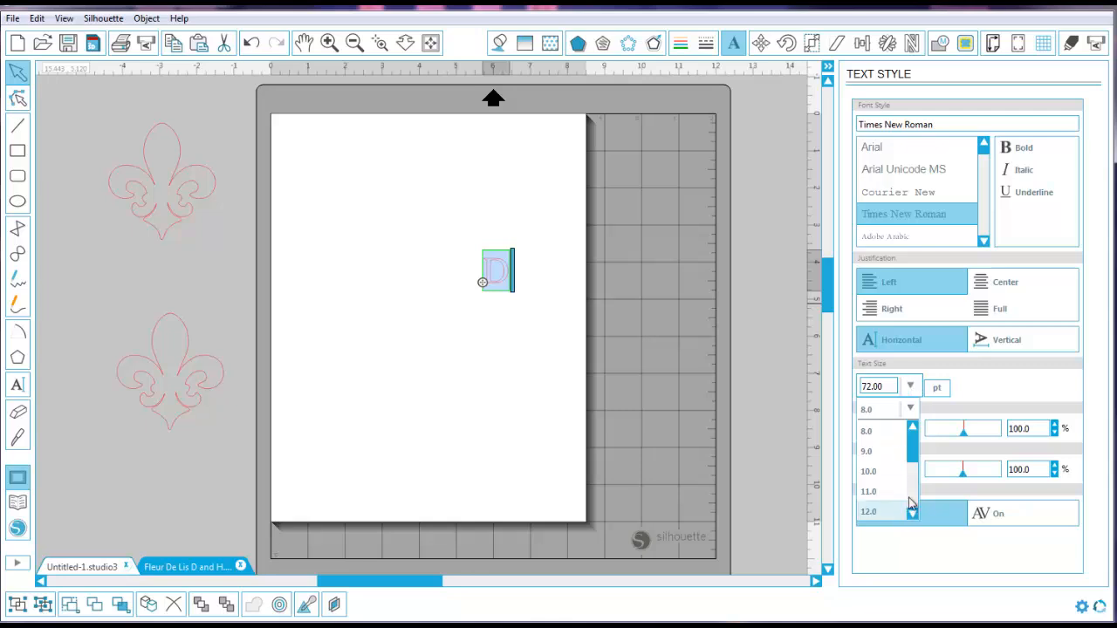
drag(916, 452, 923, 506)
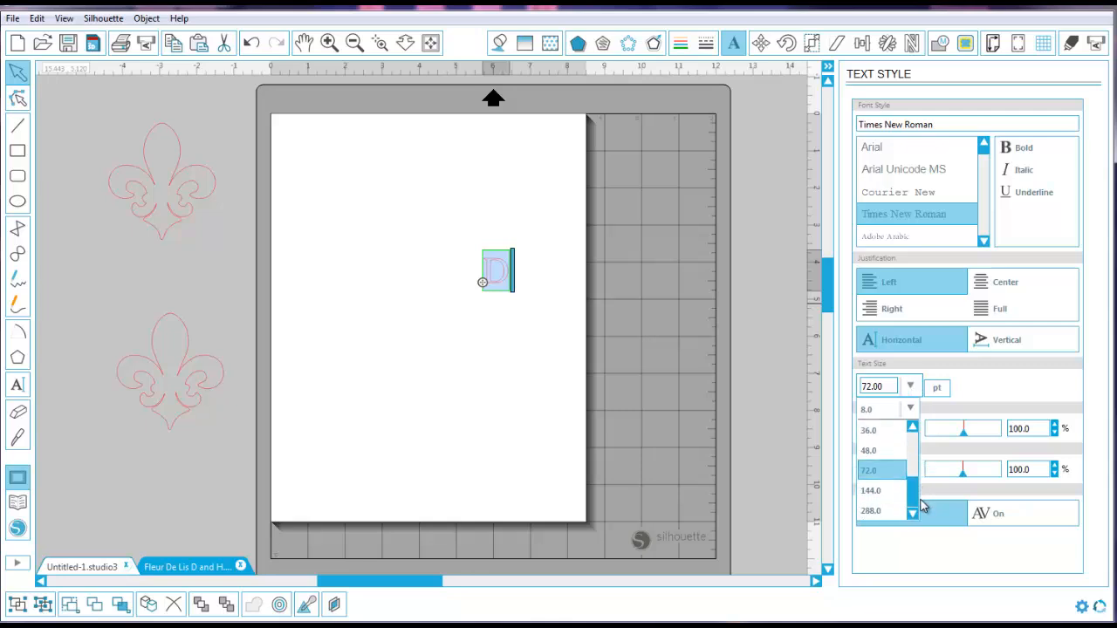
click(871, 510)
click(520, 401)
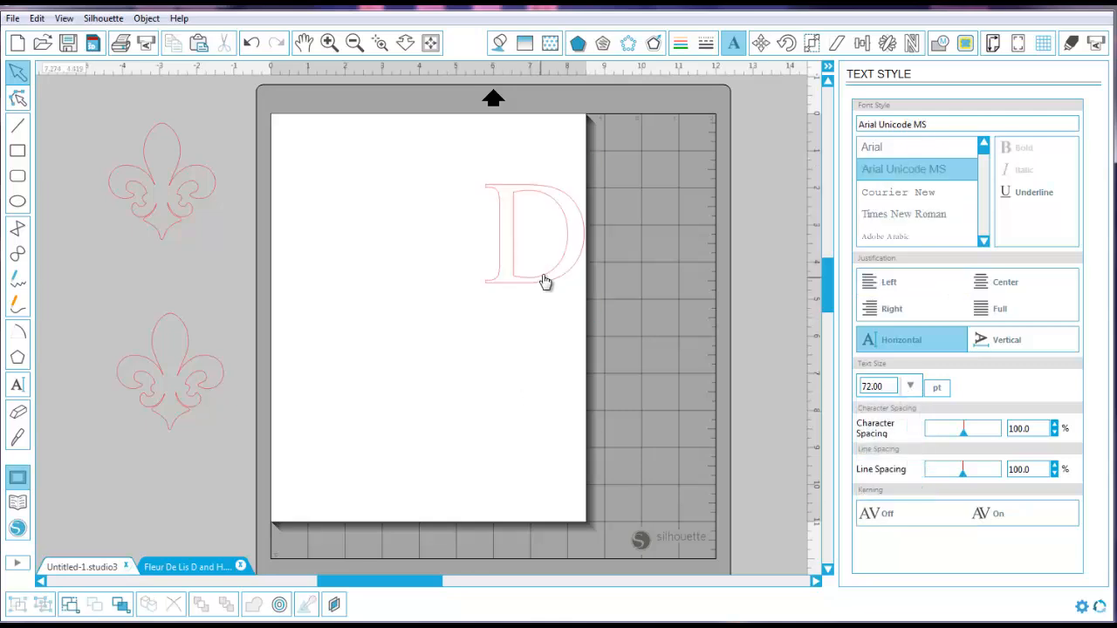
Enlarge the letter D to about 746.5 pt and position it roughly in the middle of the page.
drag(545, 275, 443, 299)
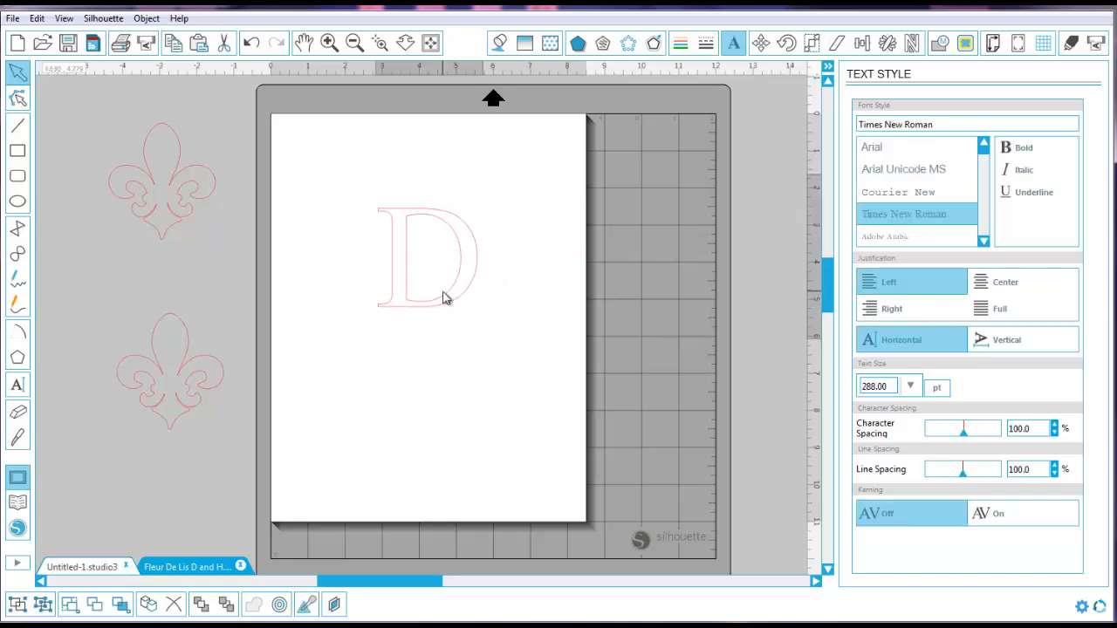
drag(490, 351, 586, 542)
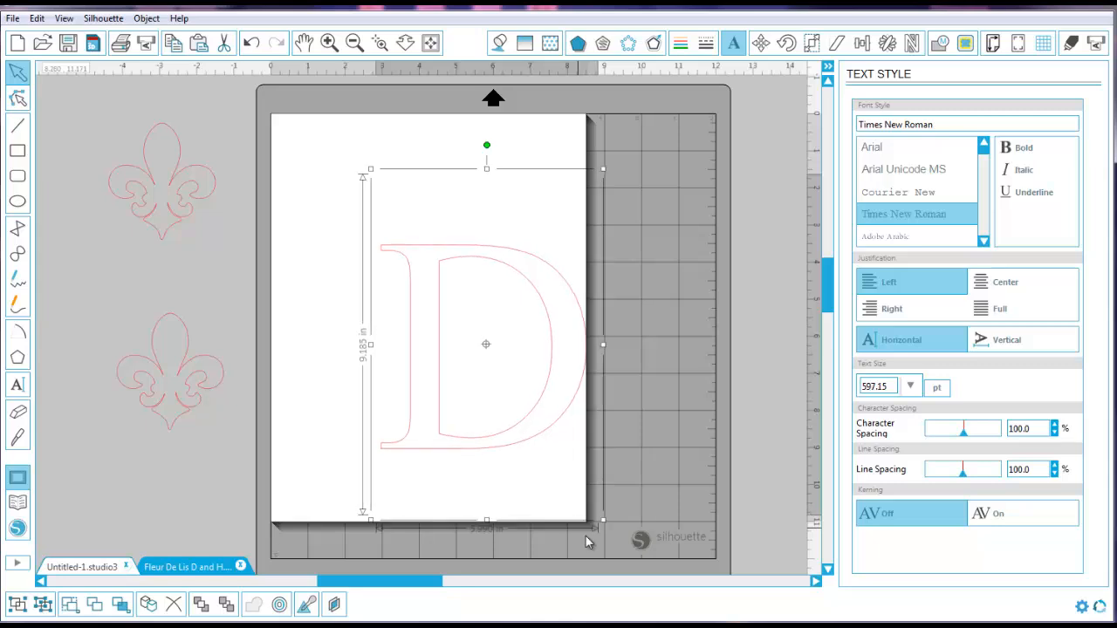
drag(553, 409, 499, 391)
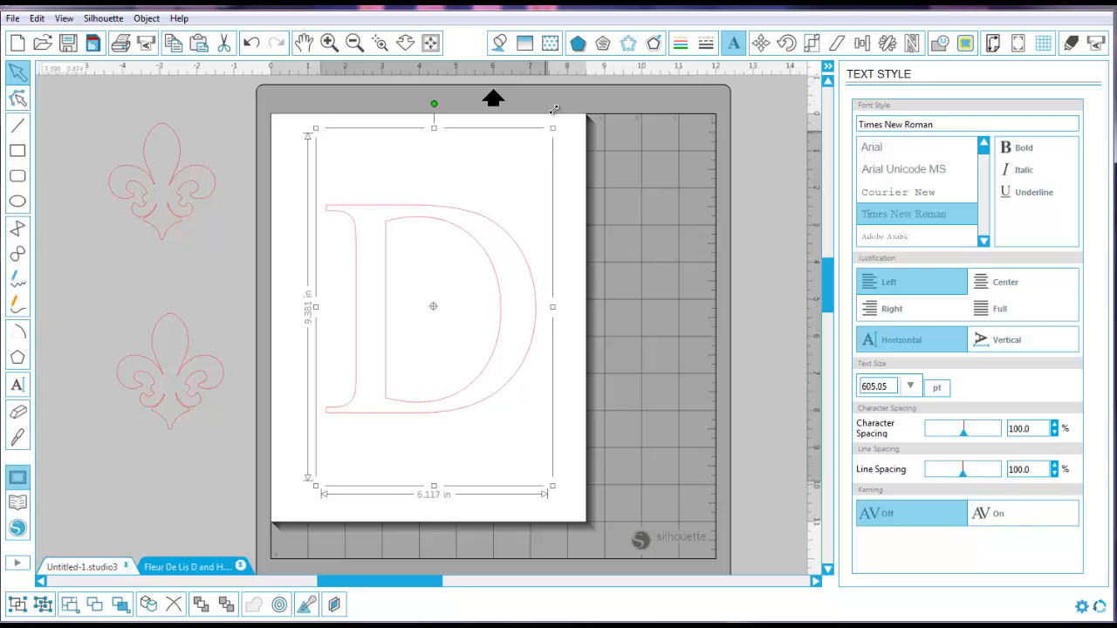
drag(553, 109, 603, 104)
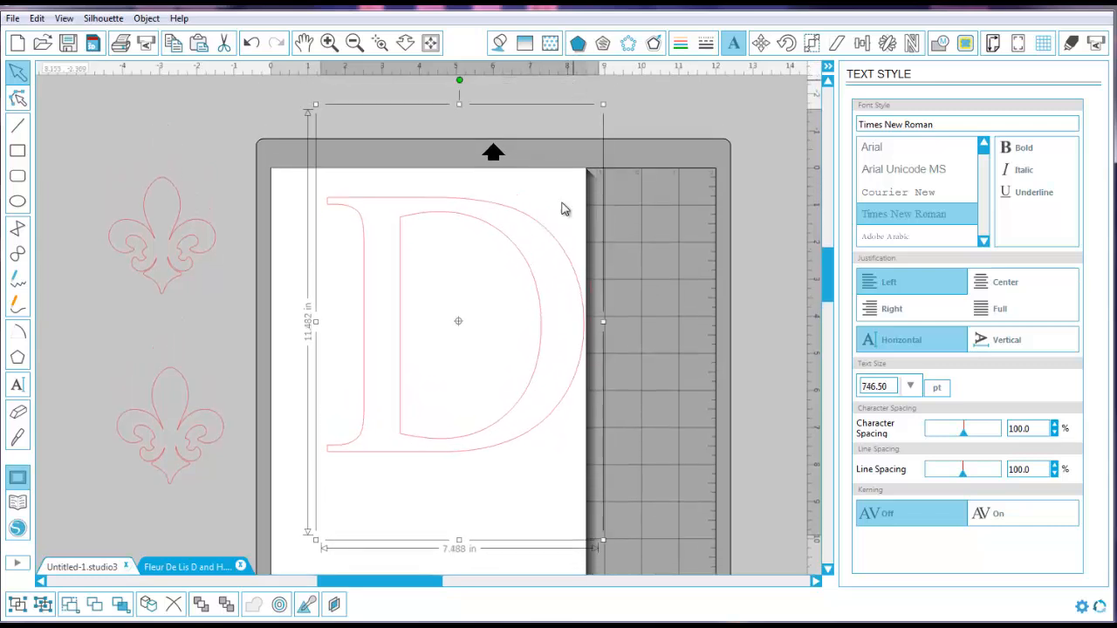
drag(559, 252, 521, 325)
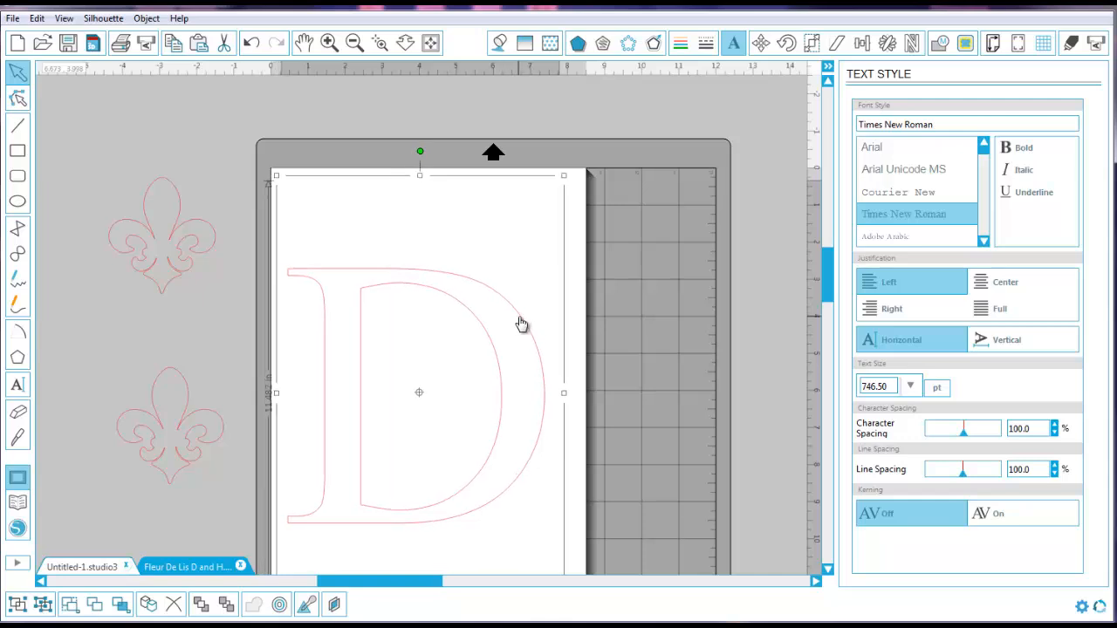
click(430, 44)
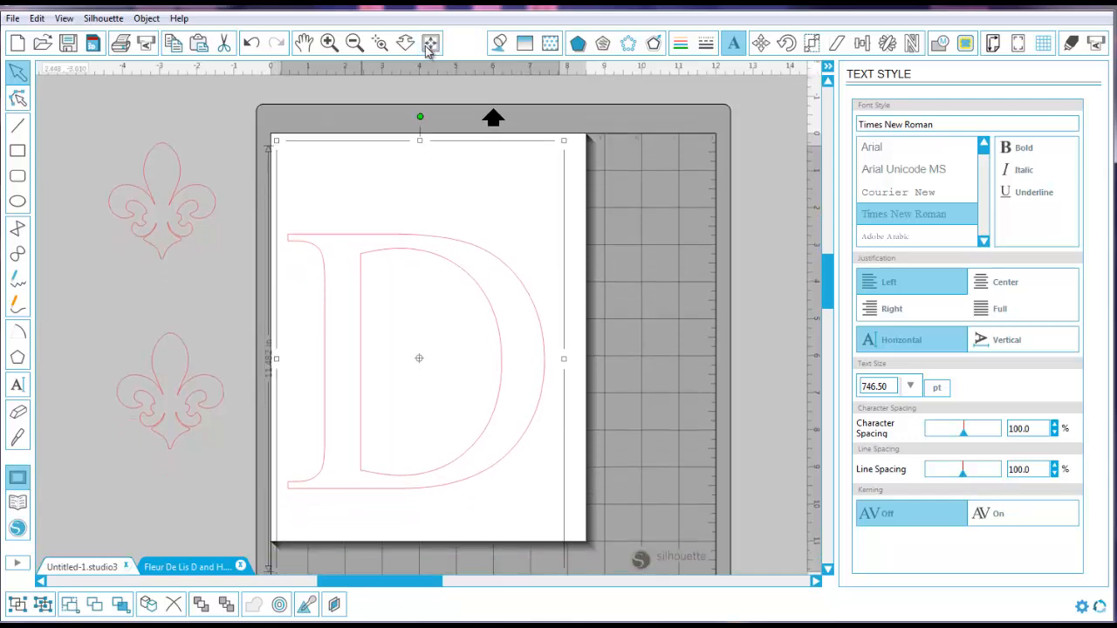
drag(460, 229, 474, 223)
Stretch the lower fleur-de-lis to about 3.31 by 5.26 in, test its fit over the D's stem and set it aside.
click(198, 366)
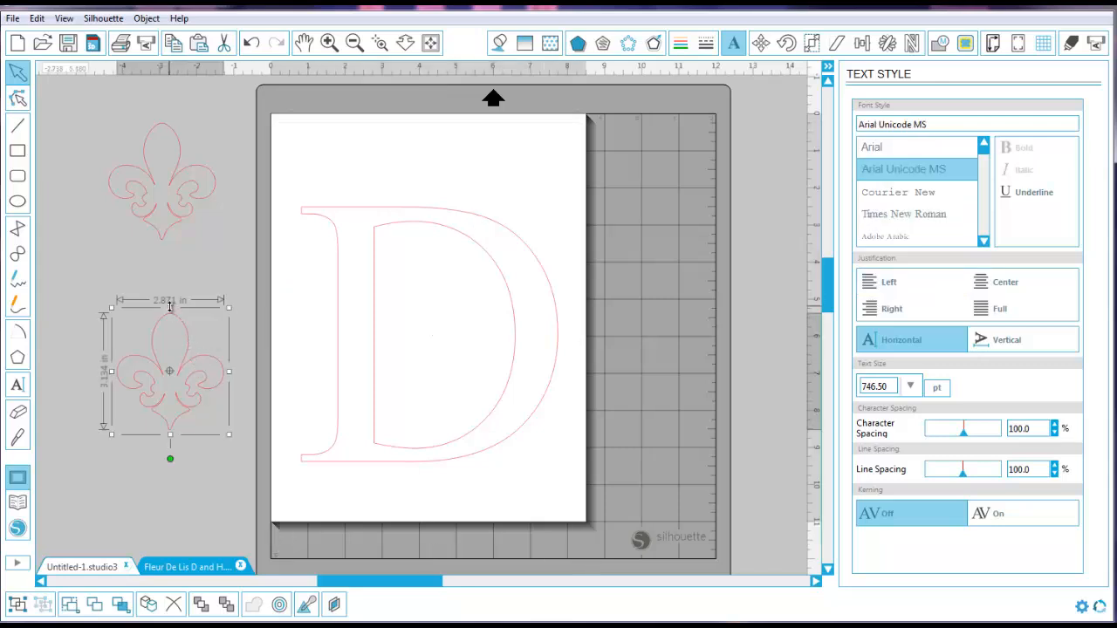
drag(171, 306, 172, 227)
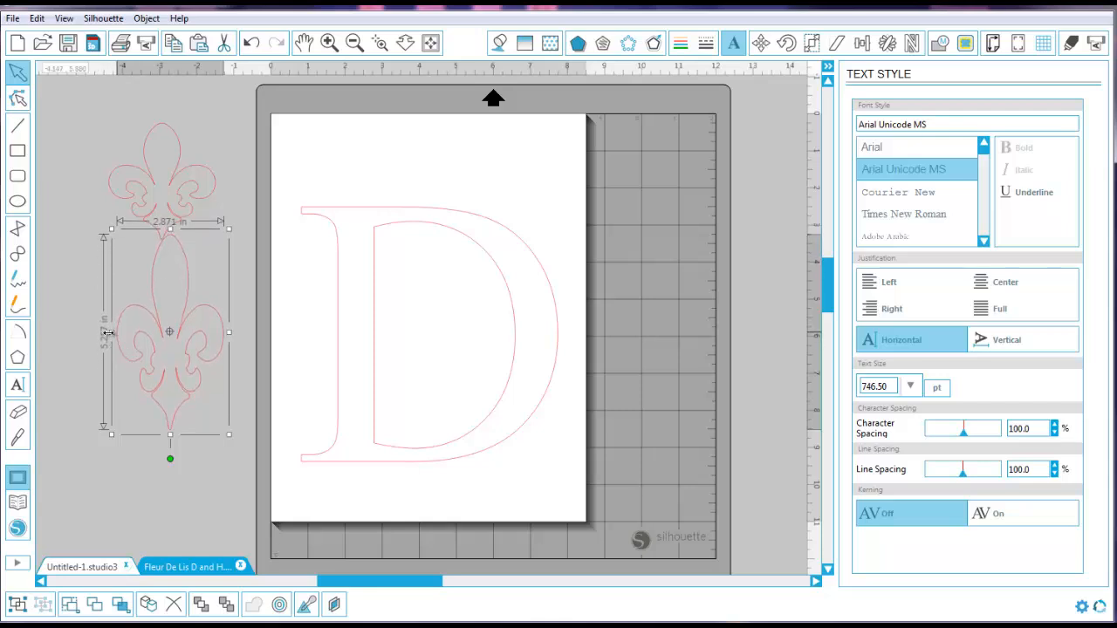
drag(107, 332, 95, 332)
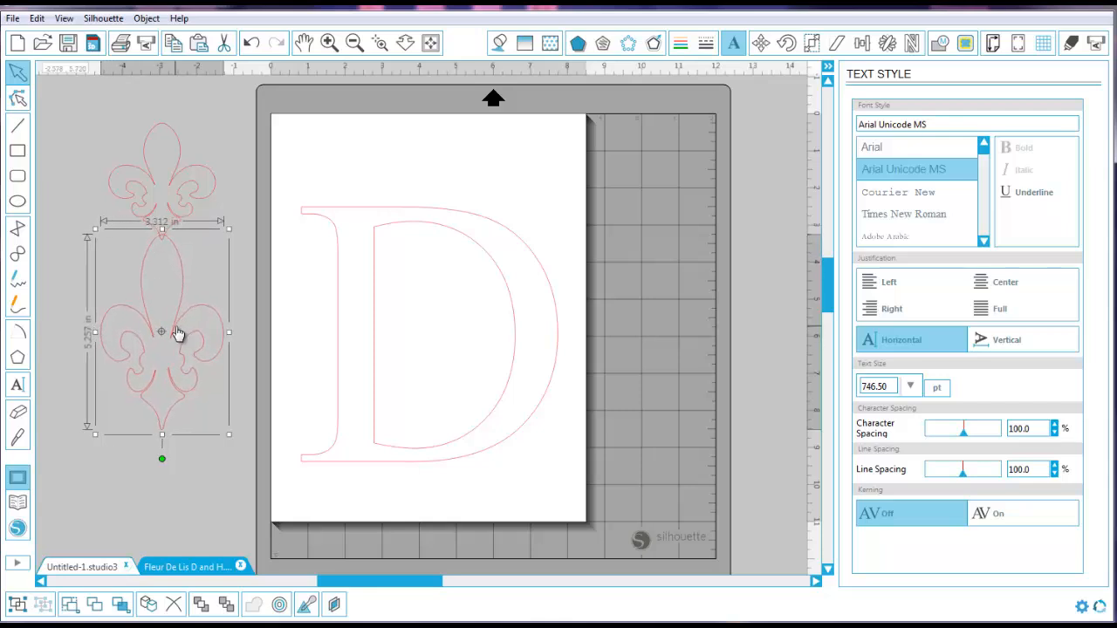
drag(177, 332, 370, 332)
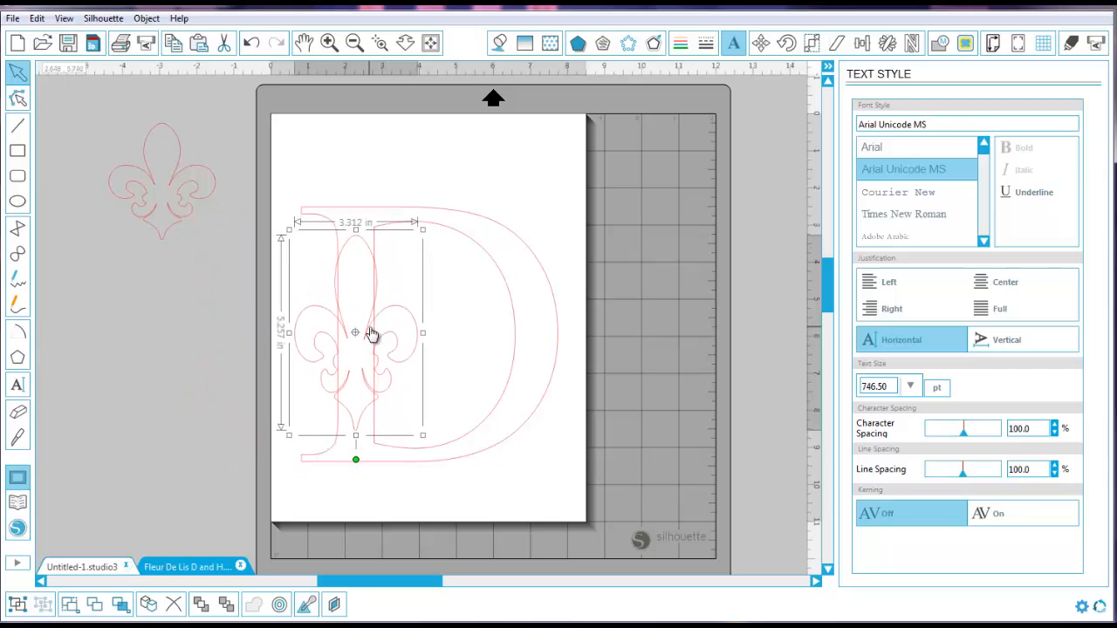
drag(370, 335, 239, 339)
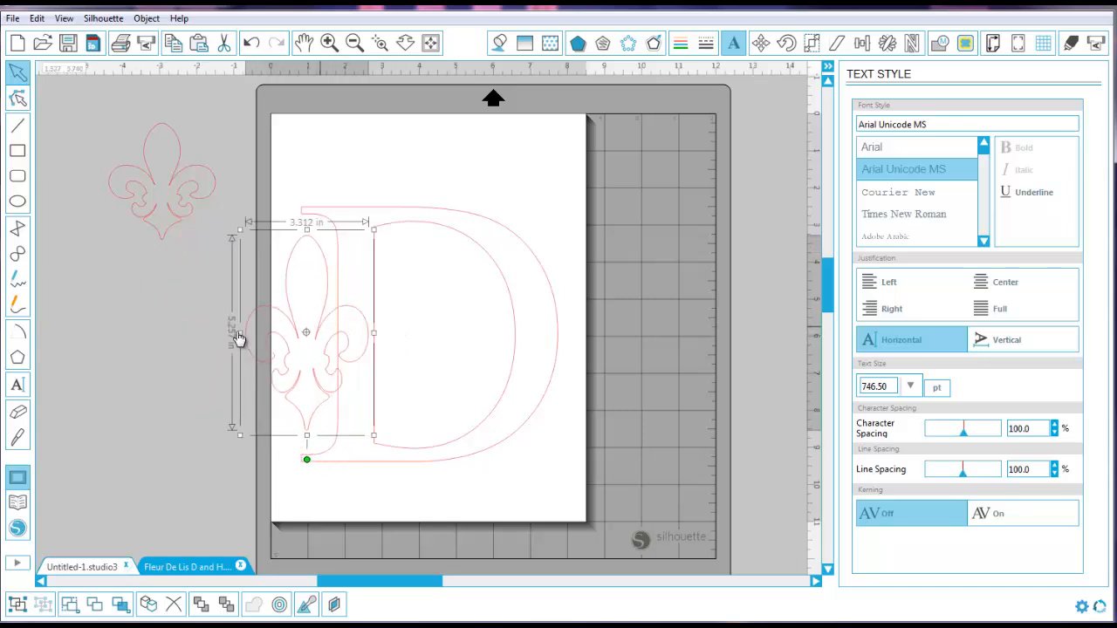
Make the letter D a compound path and move it off the page onto the mat's right side.
click(341, 325)
click(341, 326)
right_click(341, 326)
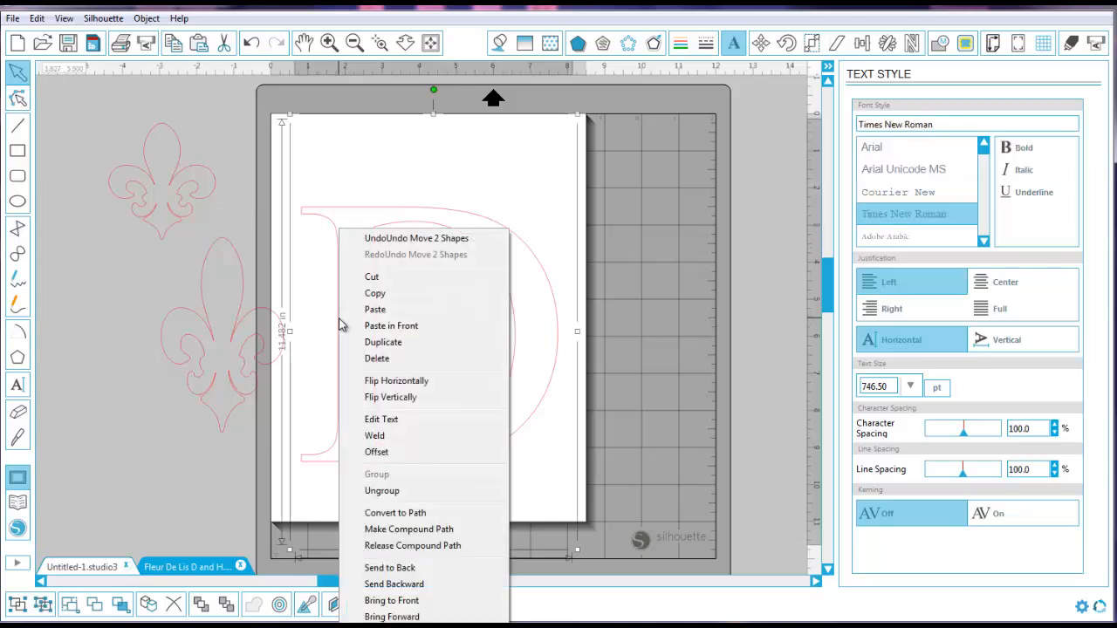
click(427, 529)
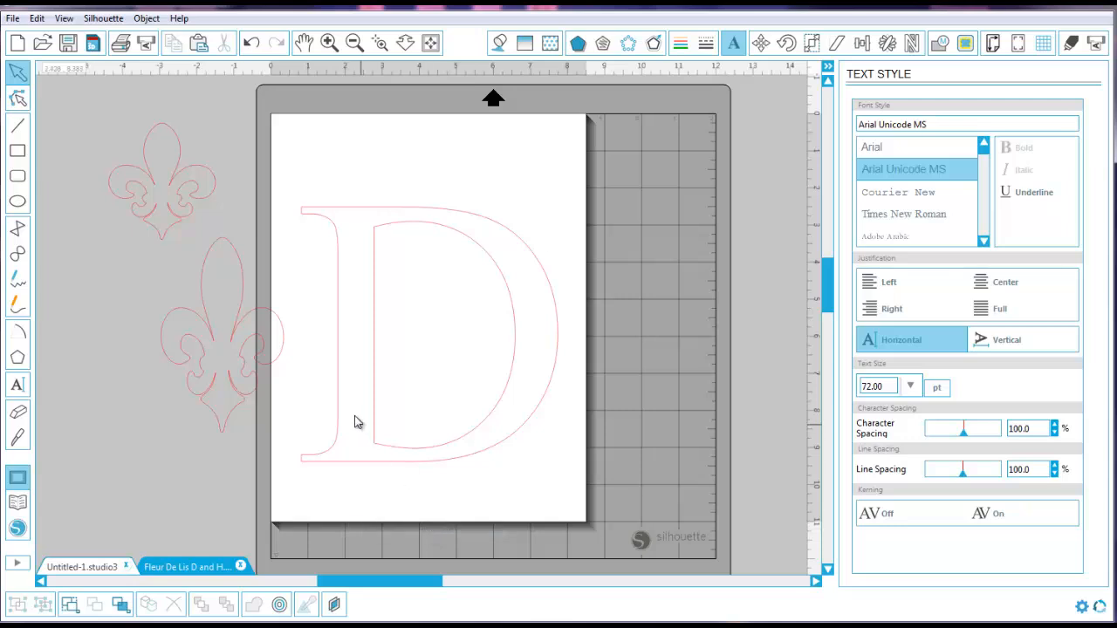
drag(341, 409, 635, 412)
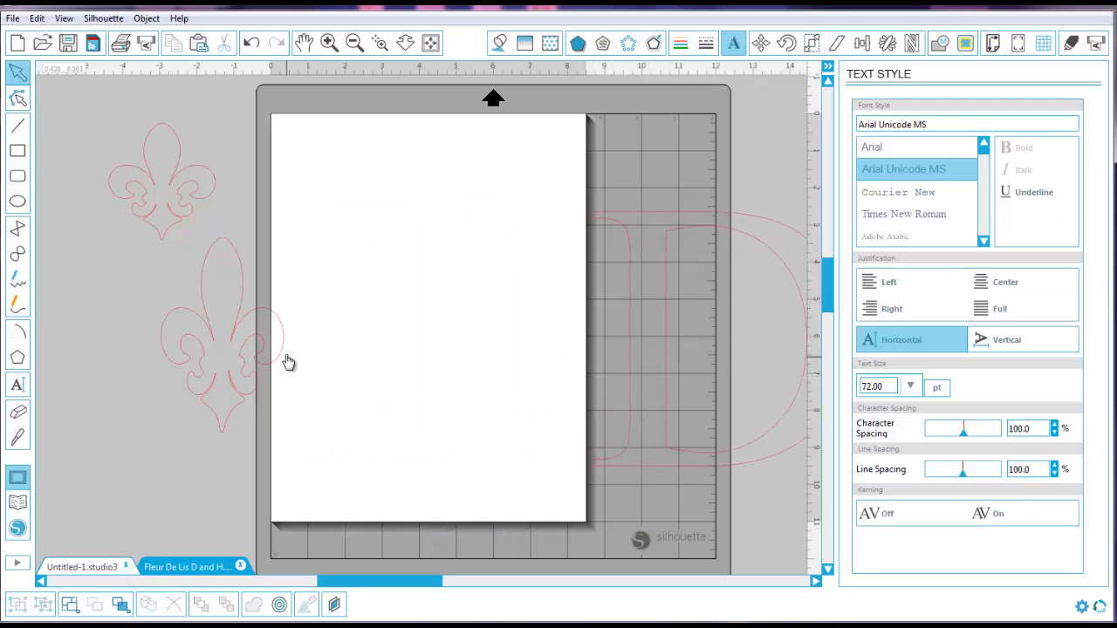
Move the larger fleur-de-lis onto the page and give it a rounded internal offset of 0.102 in.
drag(283, 359, 461, 340)
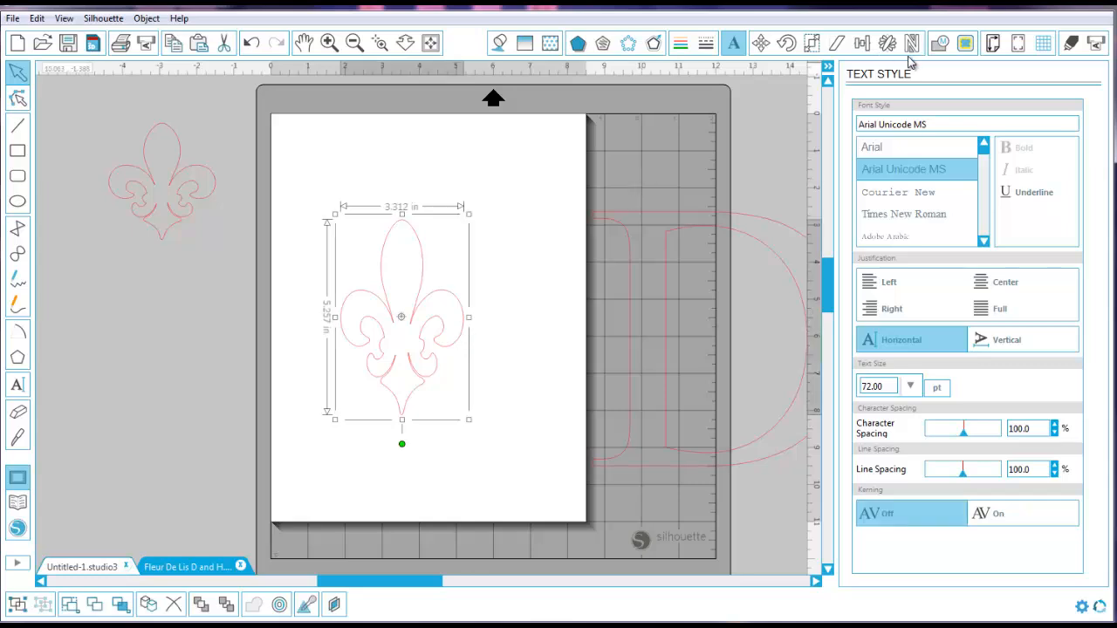
click(653, 46)
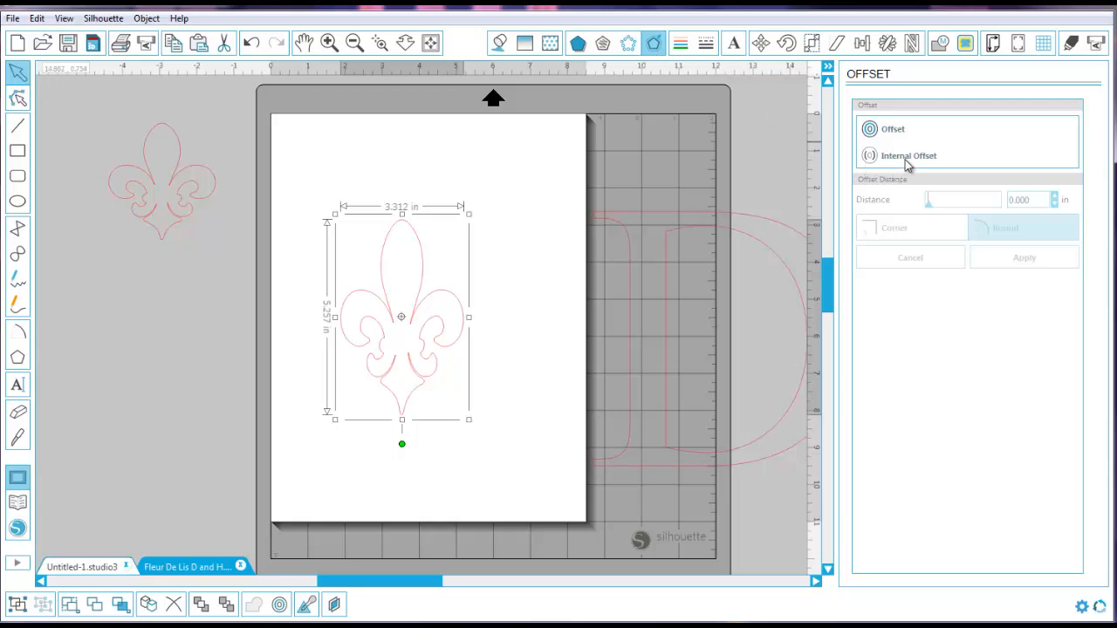
click(907, 157)
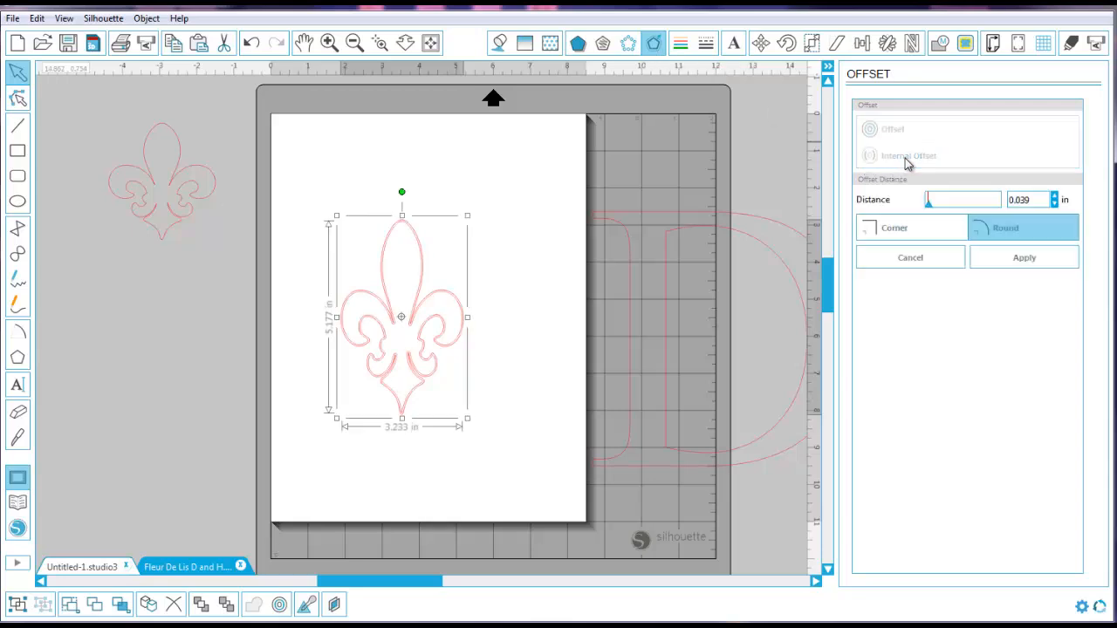
click(1055, 198)
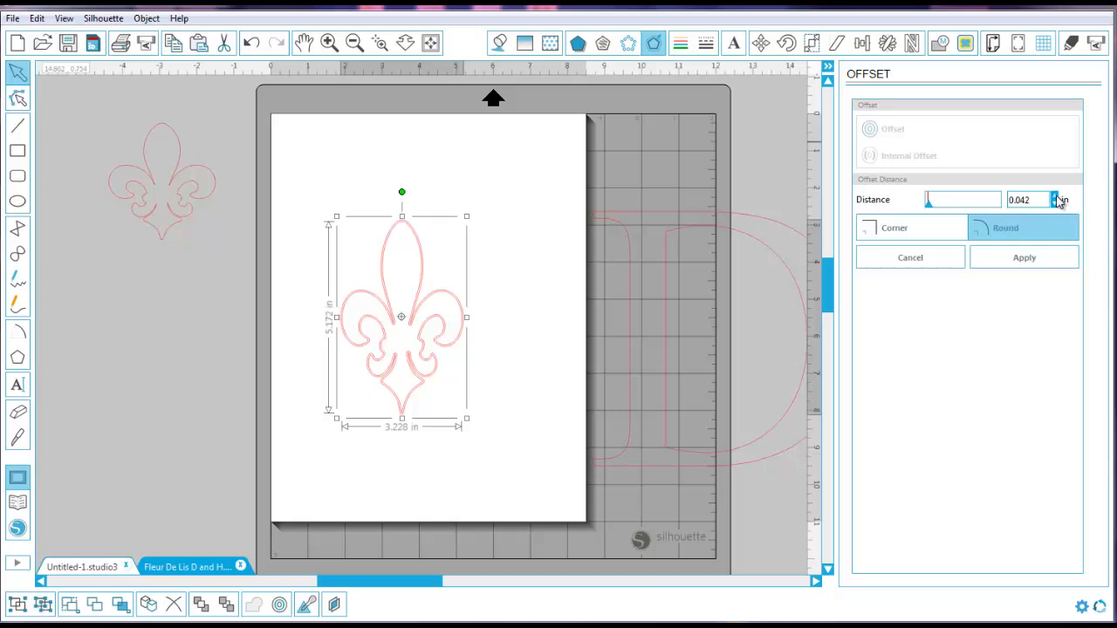
click(1055, 198)
click(1054, 198)
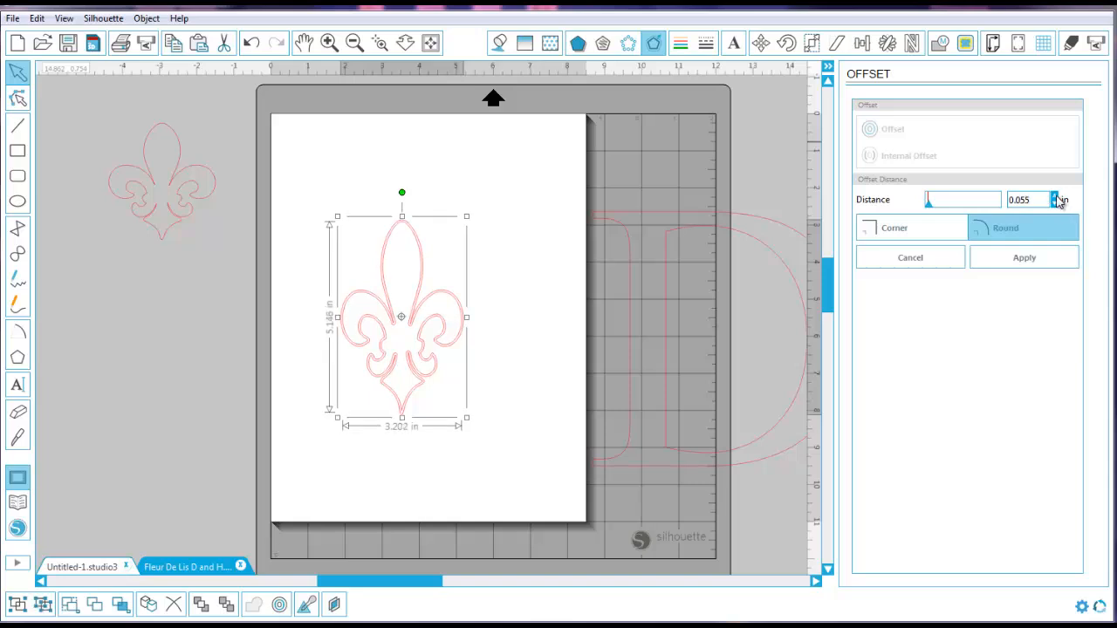
click(1055, 198)
click(1054, 198)
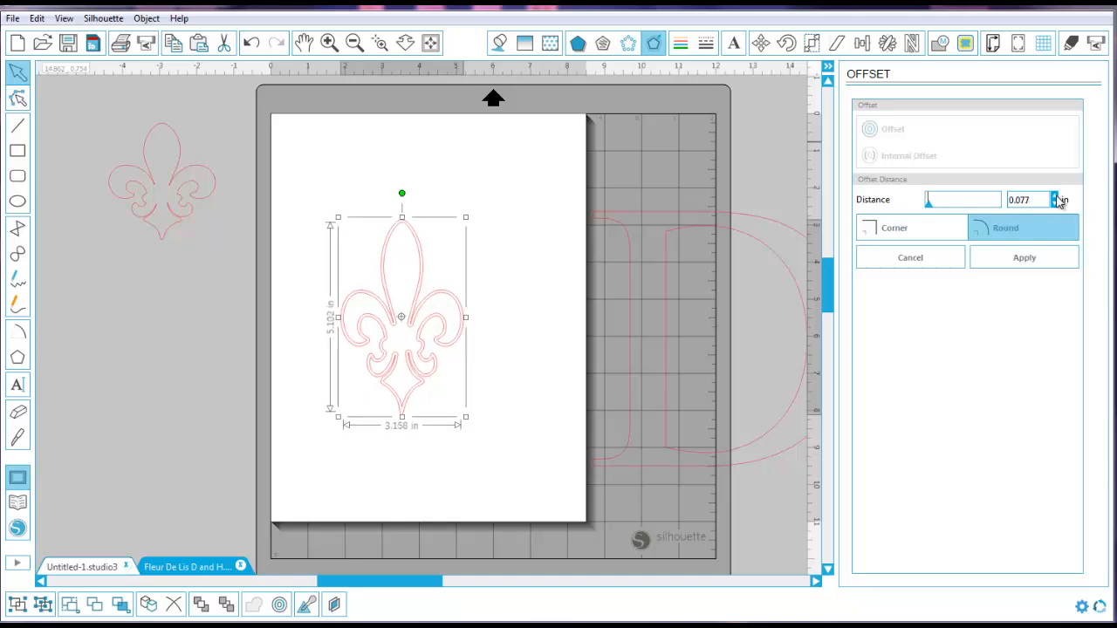
click(1055, 198)
click(1055, 198)
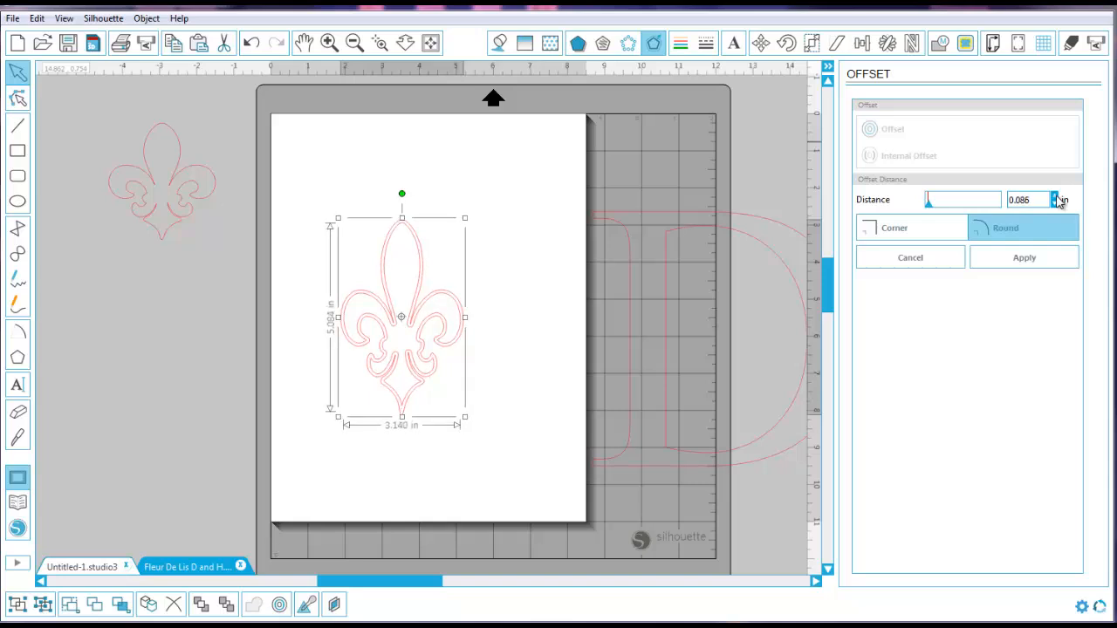
click(1054, 198)
click(1054, 198)
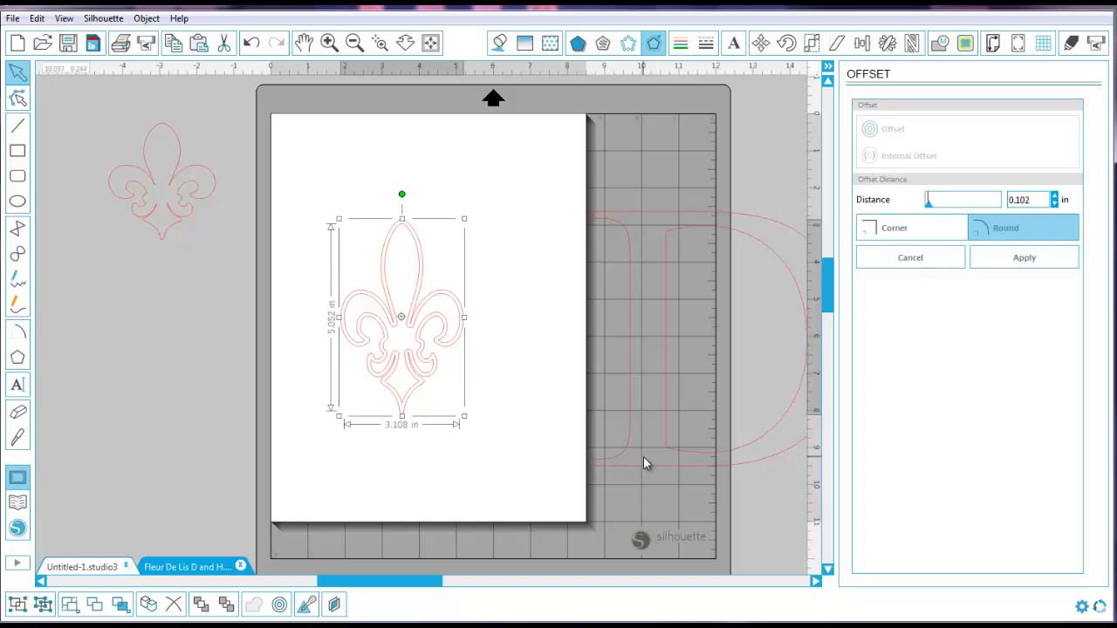
click(546, 460)
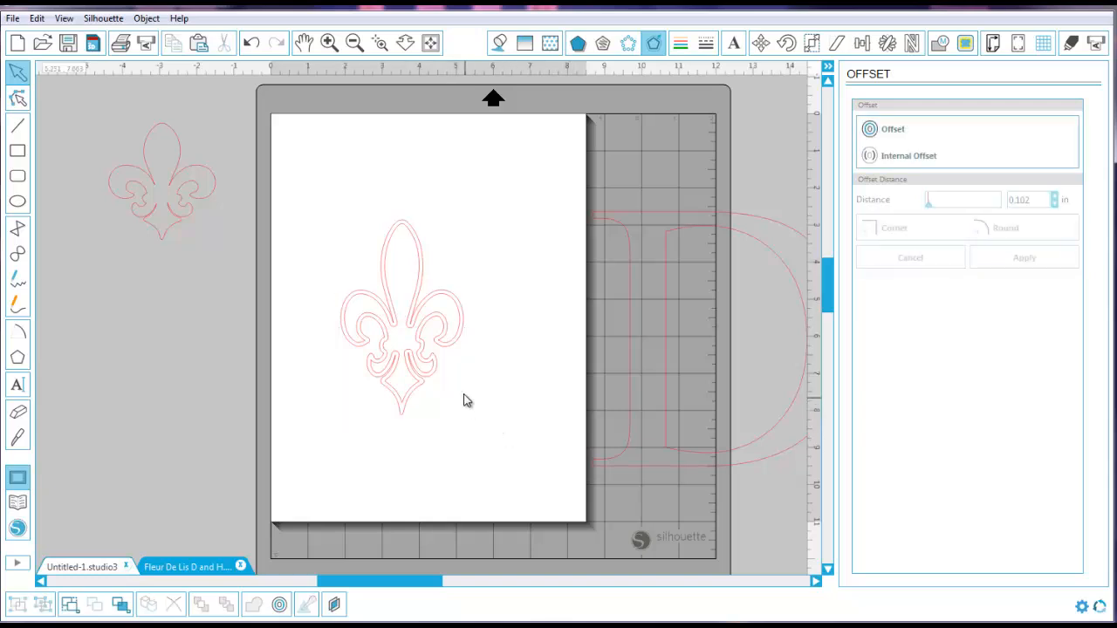
Separate the large inner offset piece from the fleur-de-lis and set it off the page below the small fleur-de-lis.
click(441, 320)
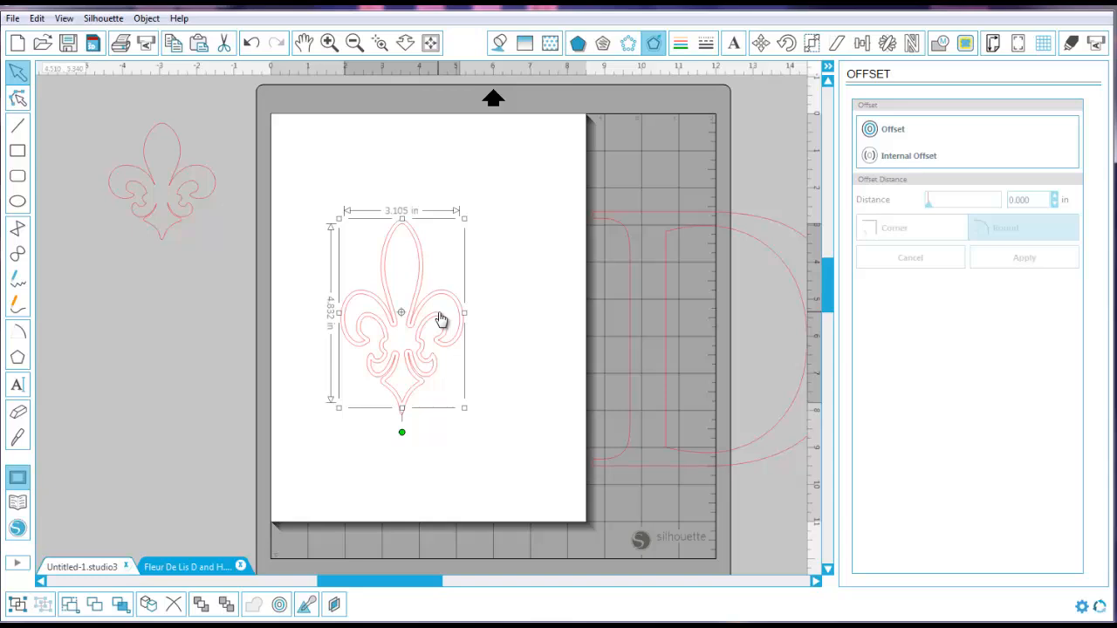
drag(443, 318, 317, 385)
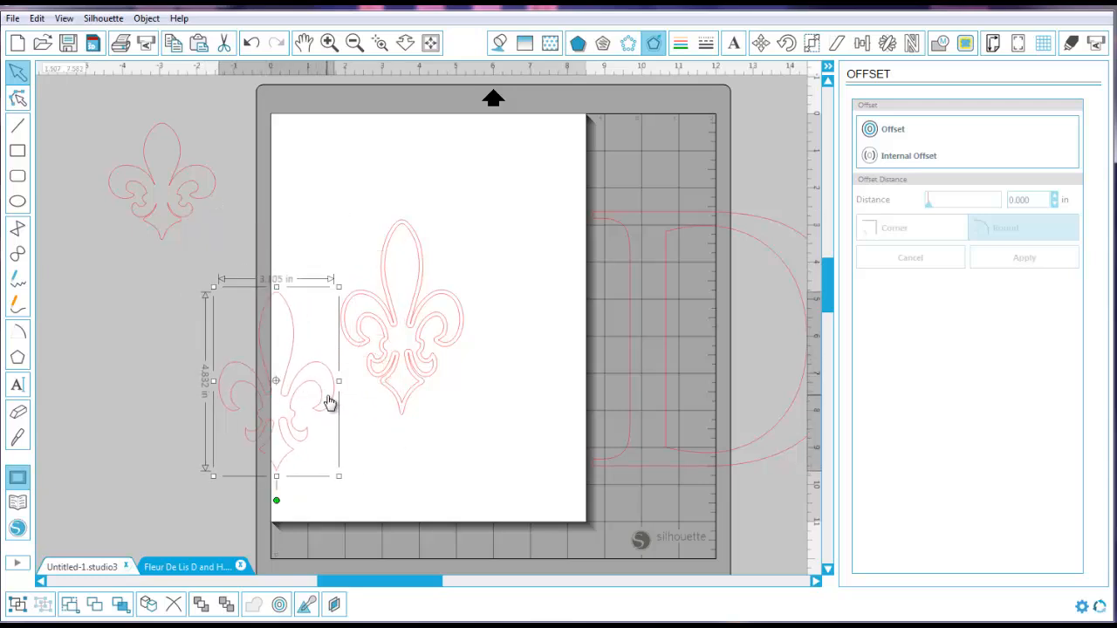
drag(330, 402, 230, 408)
click(312, 176)
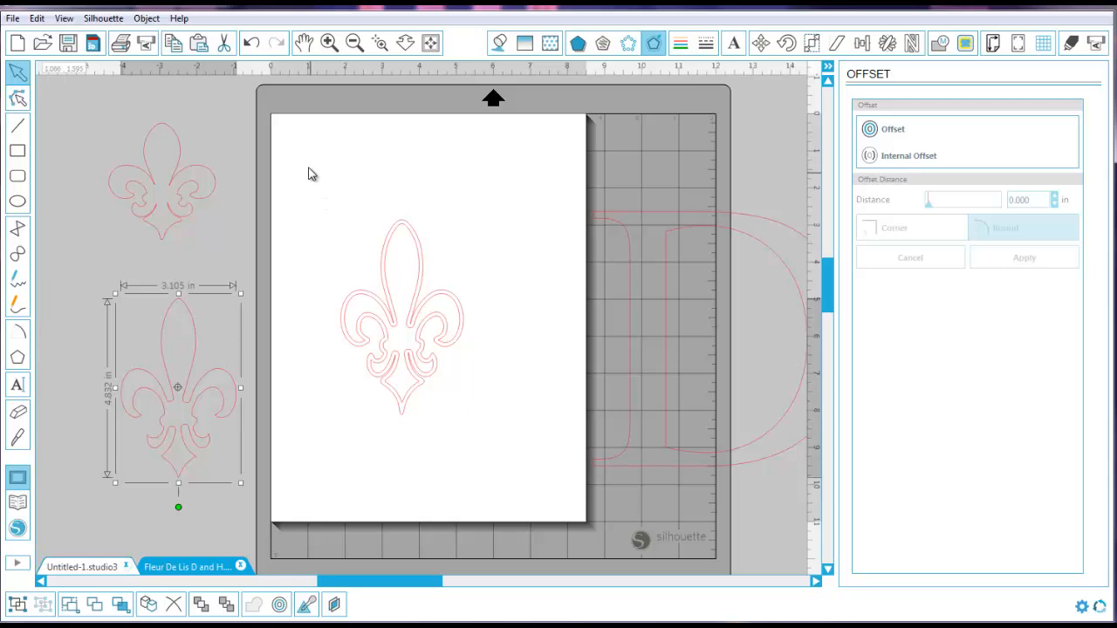
Make a compound path from the fleur-de-lis outlines left on the page and move it off the page's left side.
drag(296, 162, 533, 478)
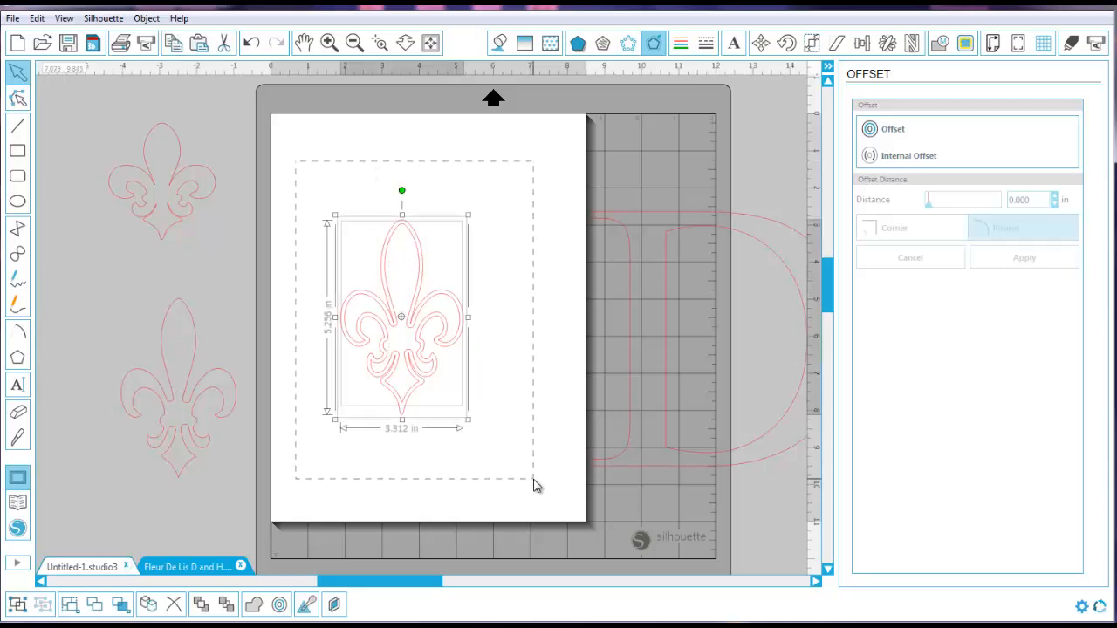
right_click(421, 387)
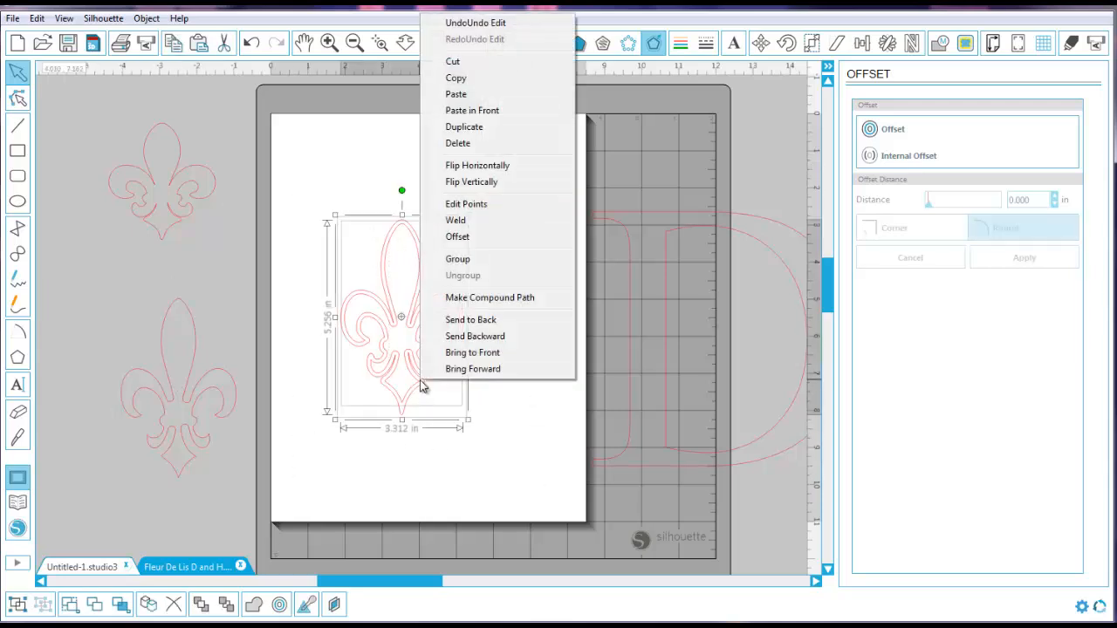
click(471, 298)
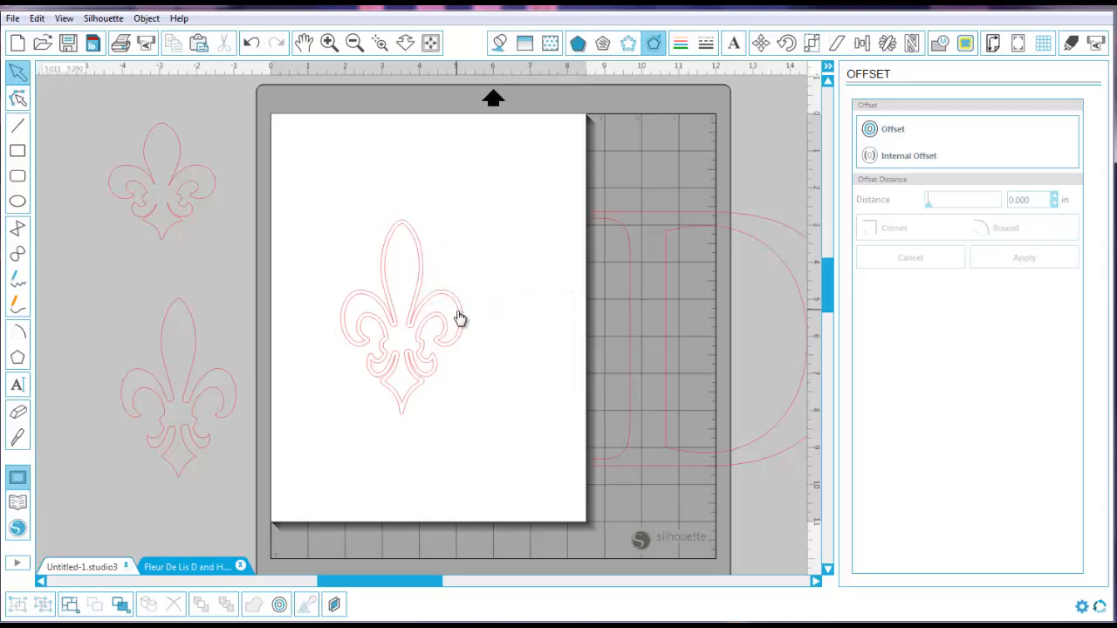
drag(456, 317, 266, 207)
Return the letter D to the page, bring the inner fleur-de-lis to the front and center it over the D's stem.
click(625, 245)
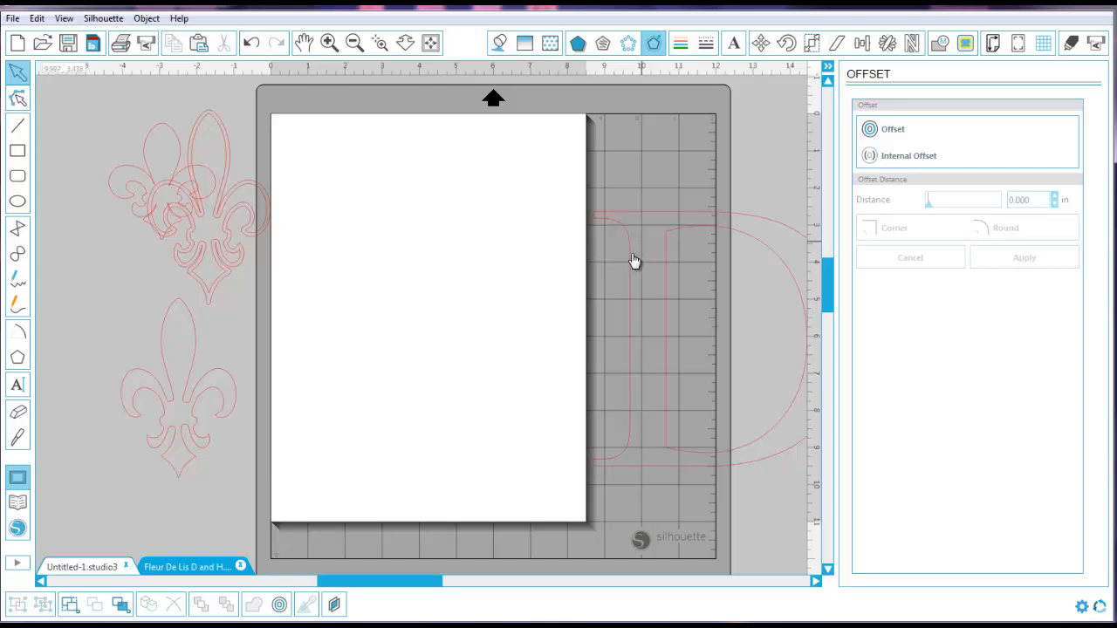
drag(633, 262, 361, 238)
click(235, 390)
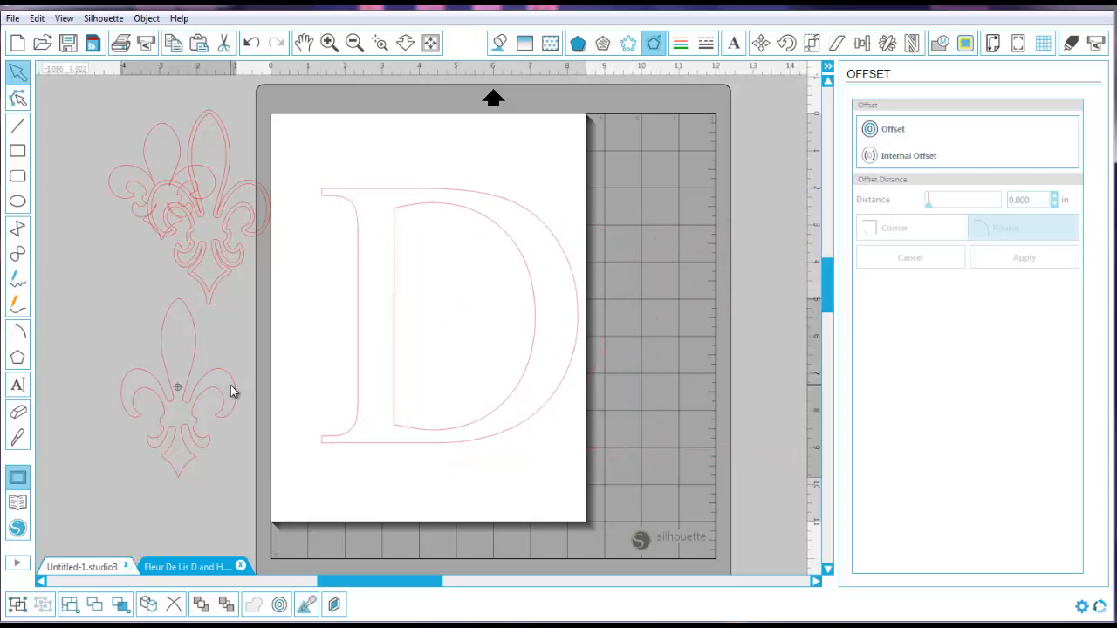
drag(233, 392, 362, 329)
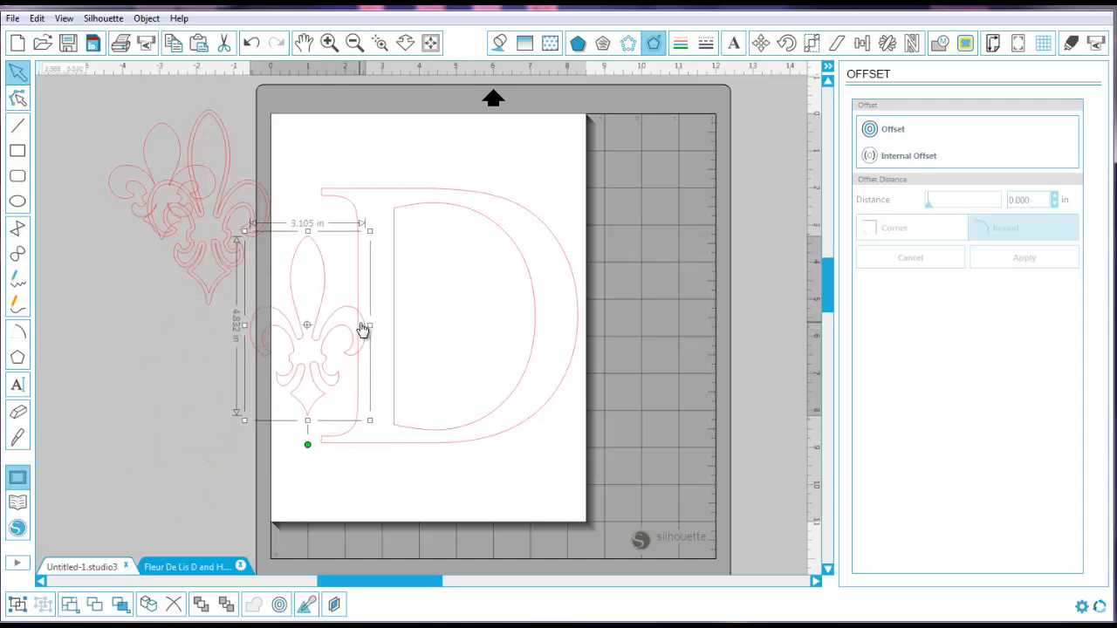
right_click(362, 327)
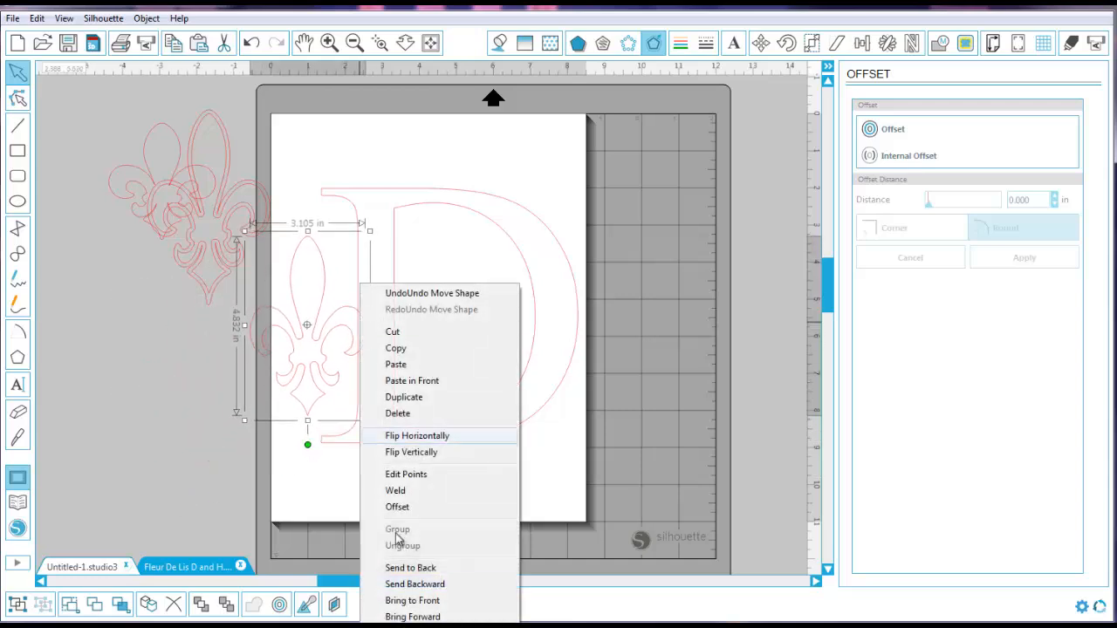
click(426, 600)
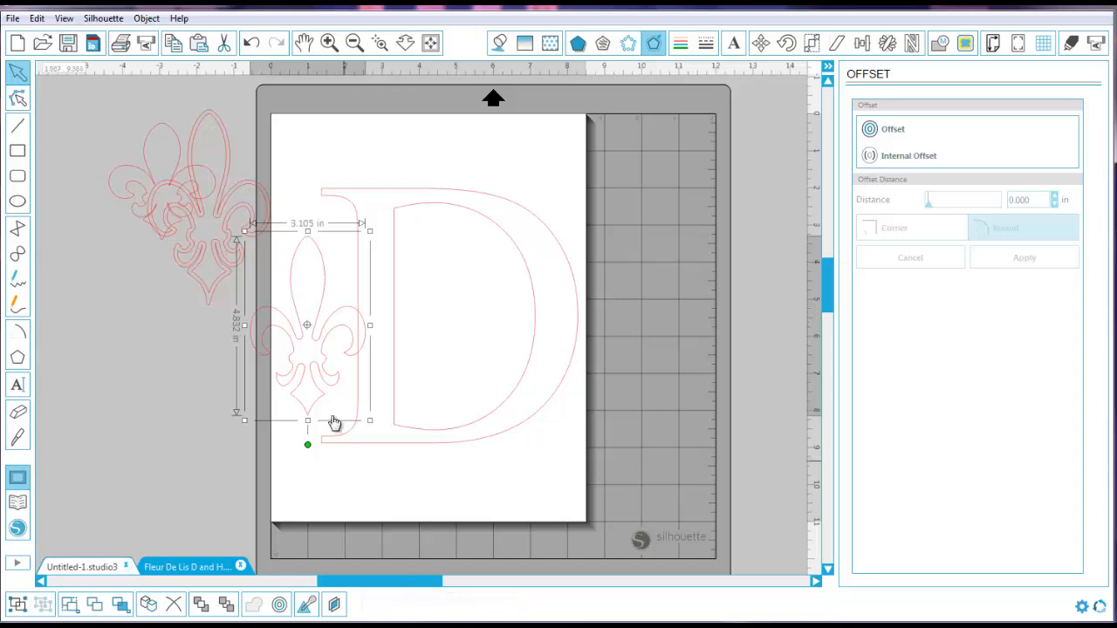
drag(321, 395, 390, 388)
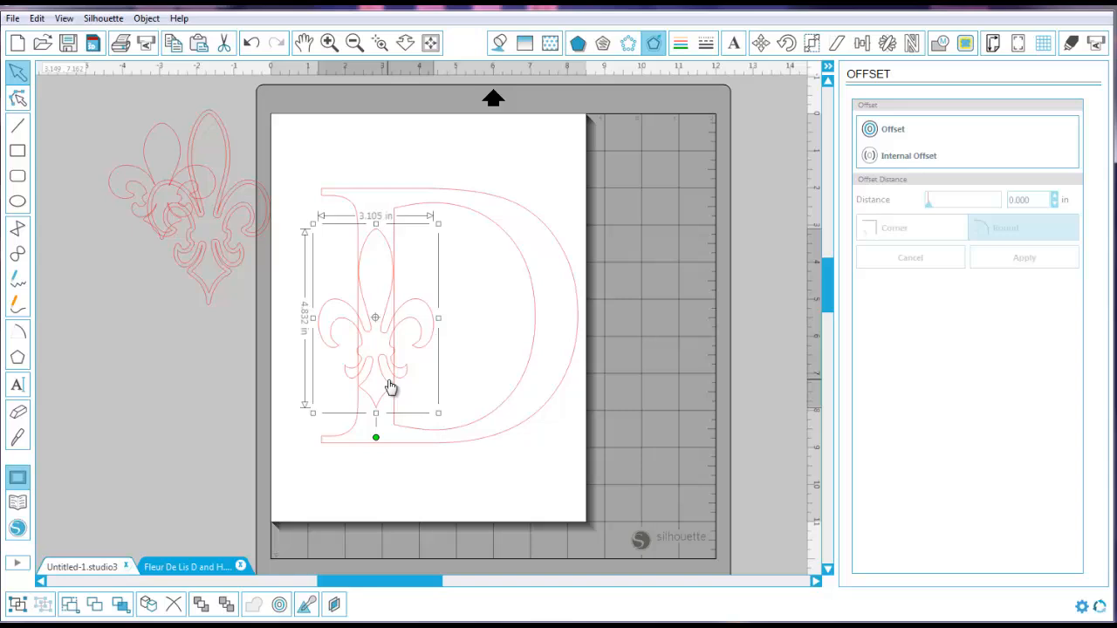
drag(390, 385, 390, 388)
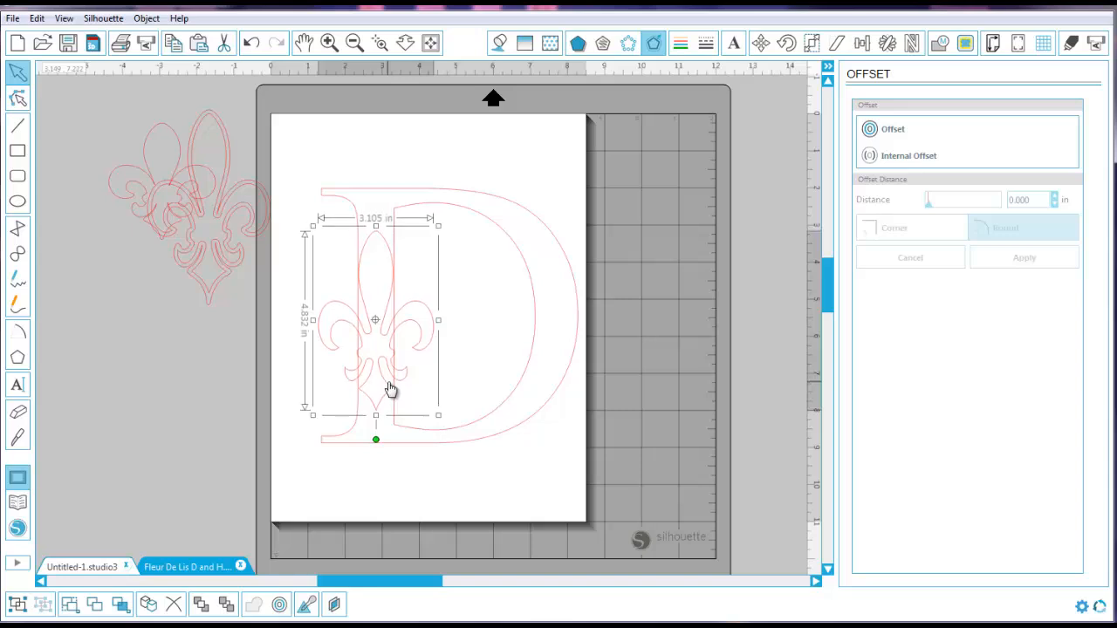
Subtract the inner fleur-de-lis from the letter D.
shift+click(477, 427)
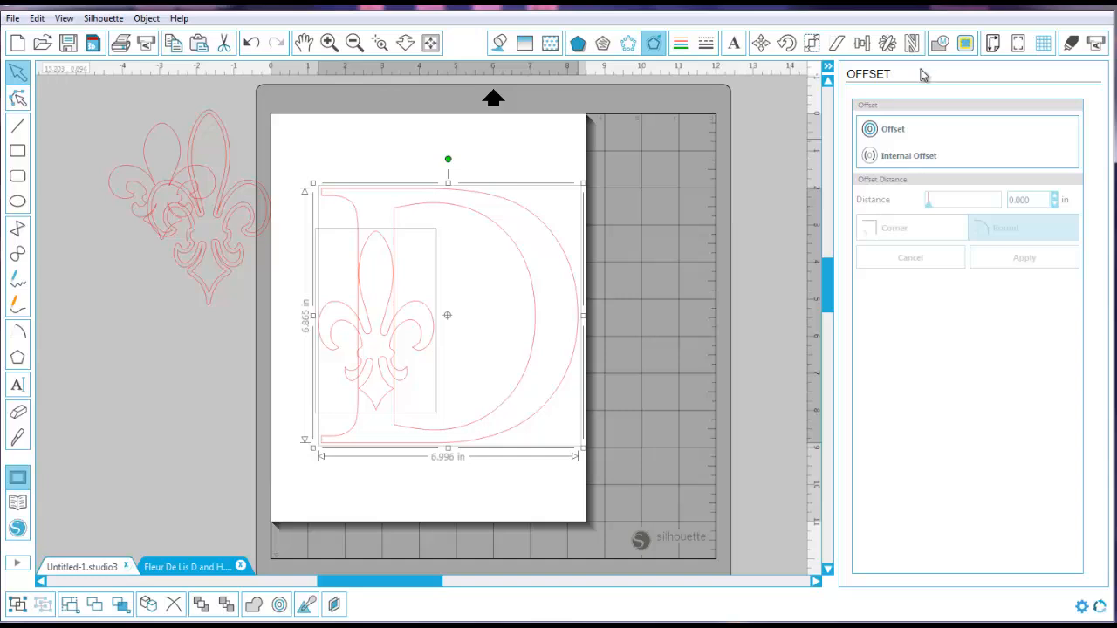
click(940, 44)
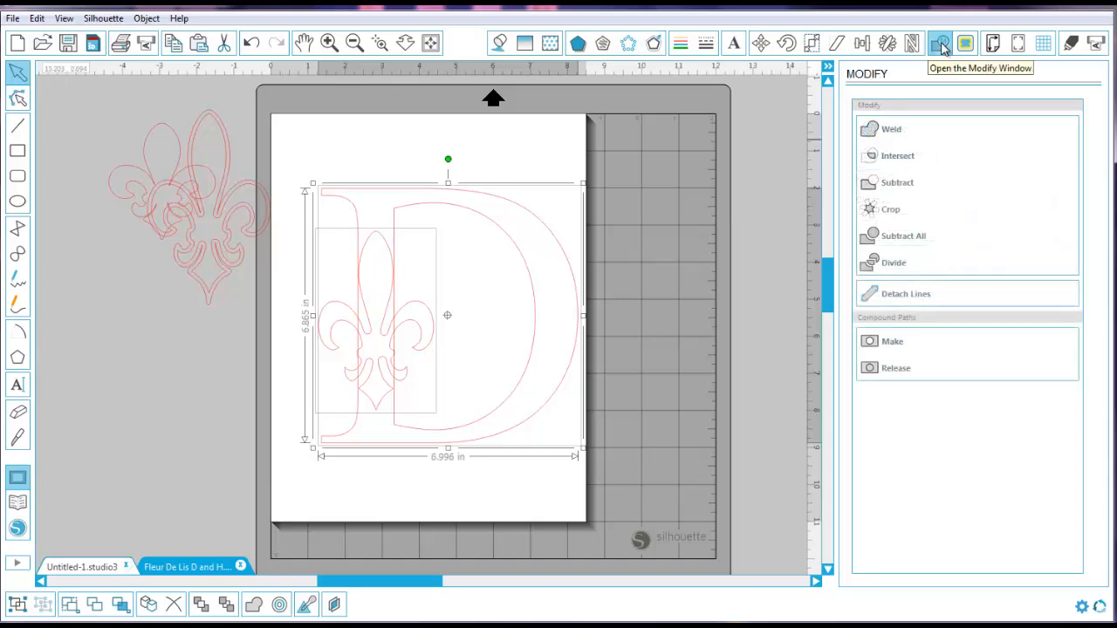
click(886, 184)
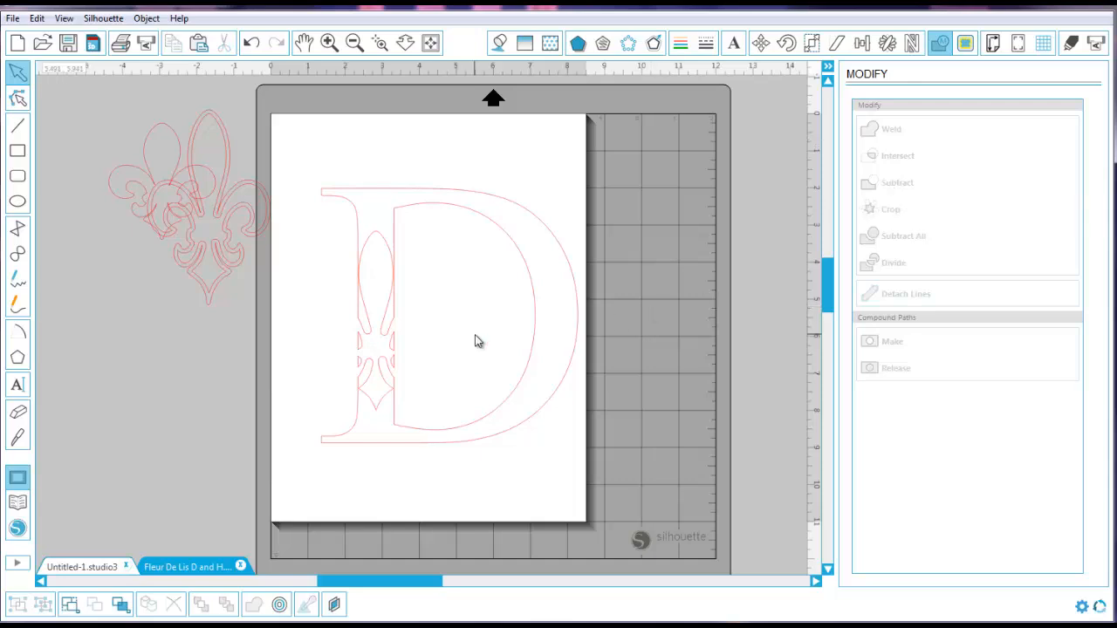
Delete the small leftover fragments in the middle of the D's stem and shift the D slightly upward.
click(390, 339)
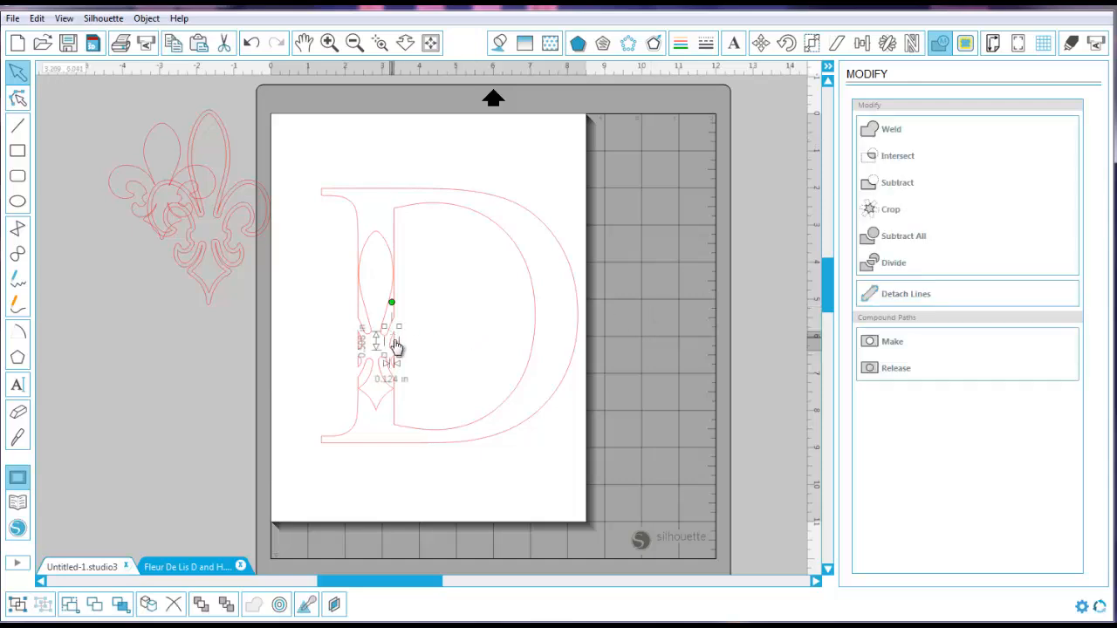
key(Delete)
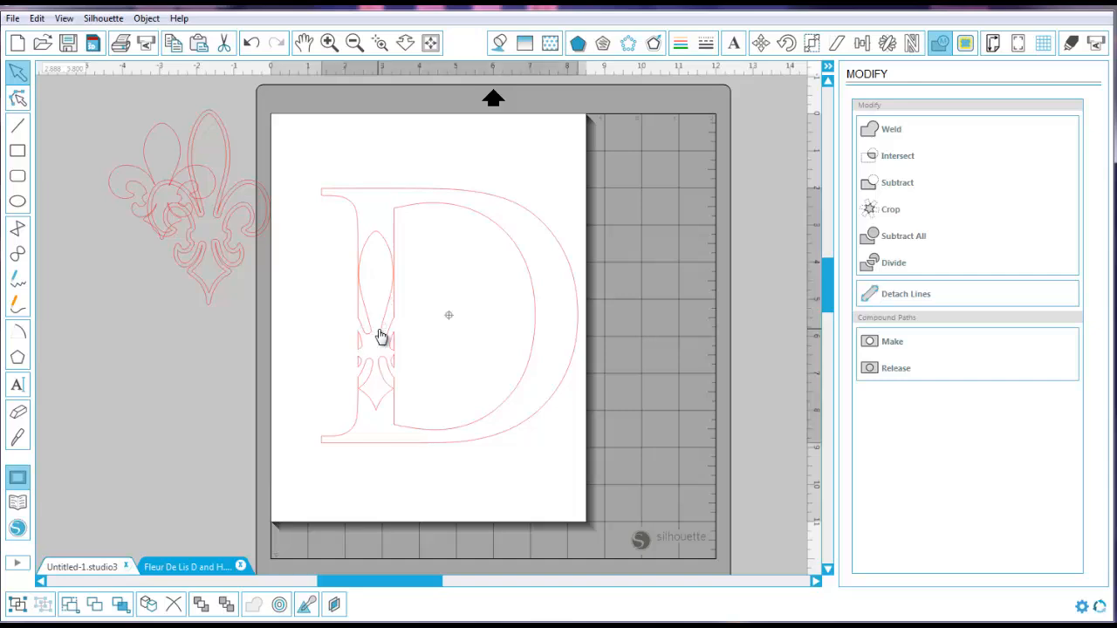
drag(381, 338, 381, 331)
click(387, 314)
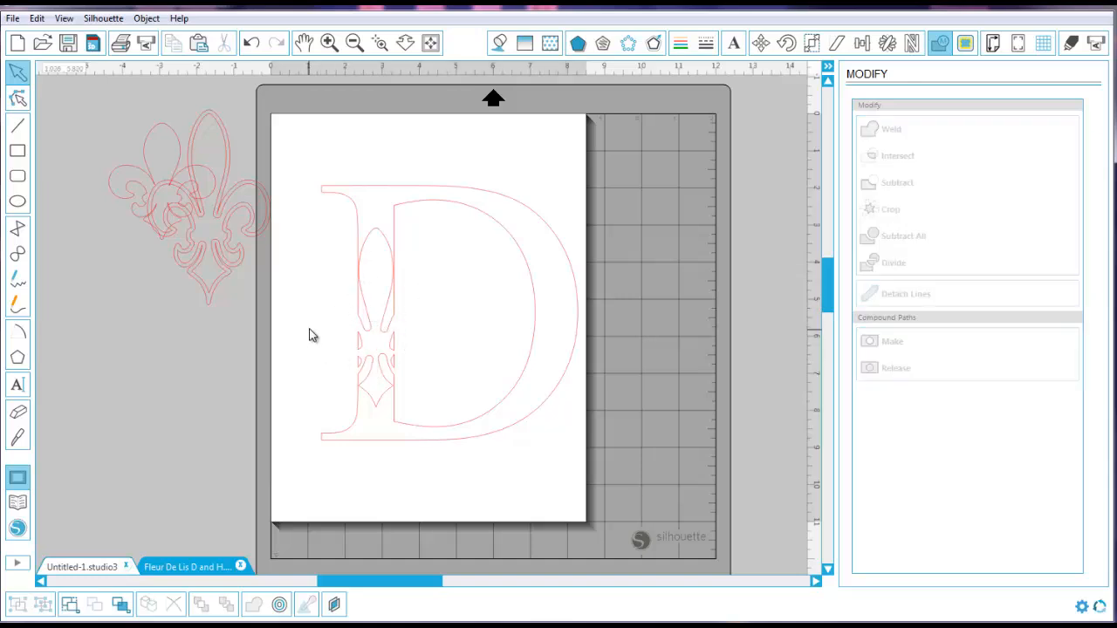
drag(301, 311, 433, 378)
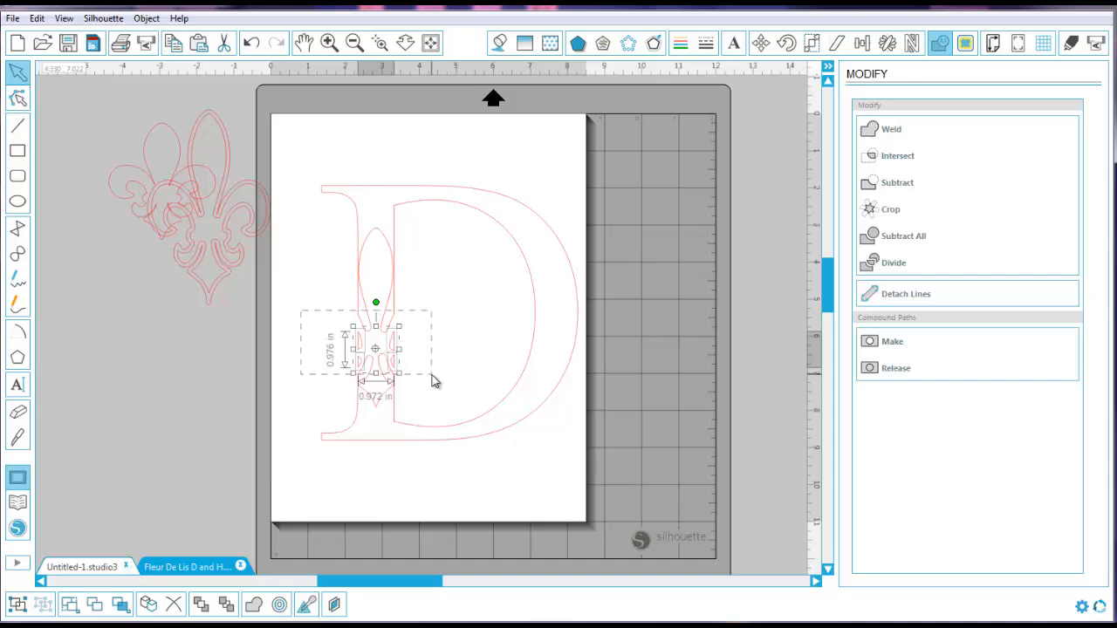
click(434, 382)
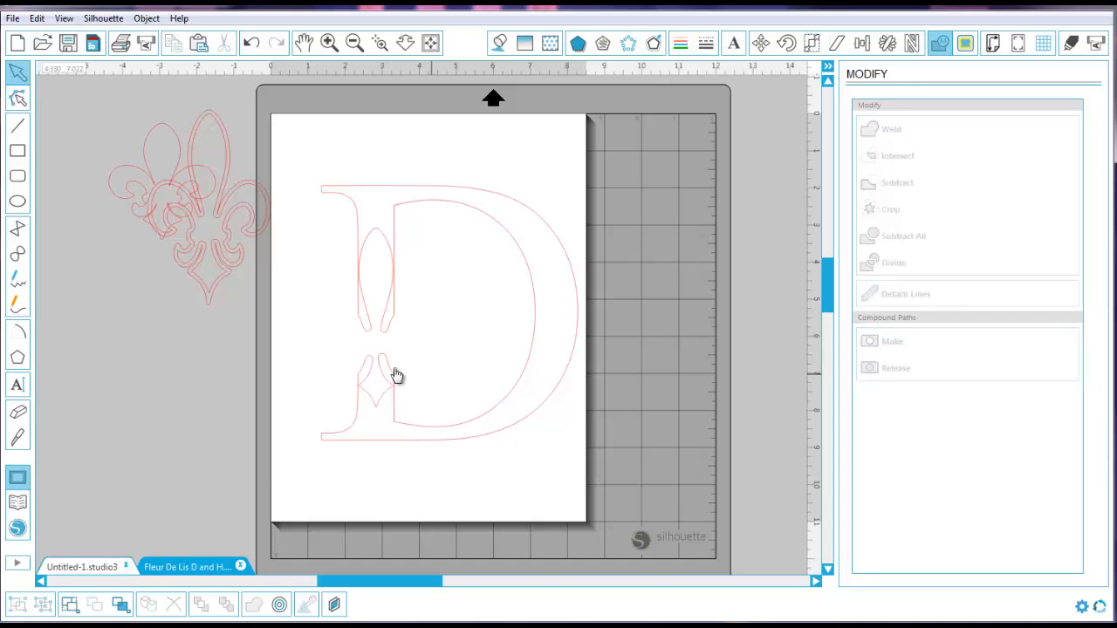
Fit the double-outline fleur-de-lis over the cut-out in the D's stem and check its overlap with the D up close.
drag(235, 269, 404, 384)
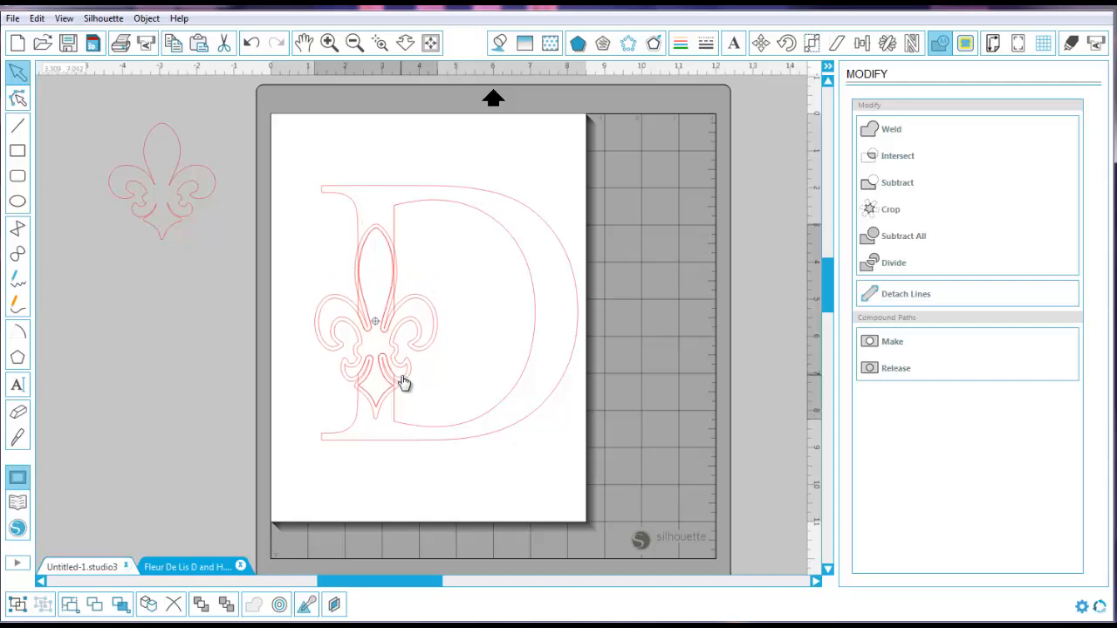
drag(403, 383, 404, 382)
click(413, 170)
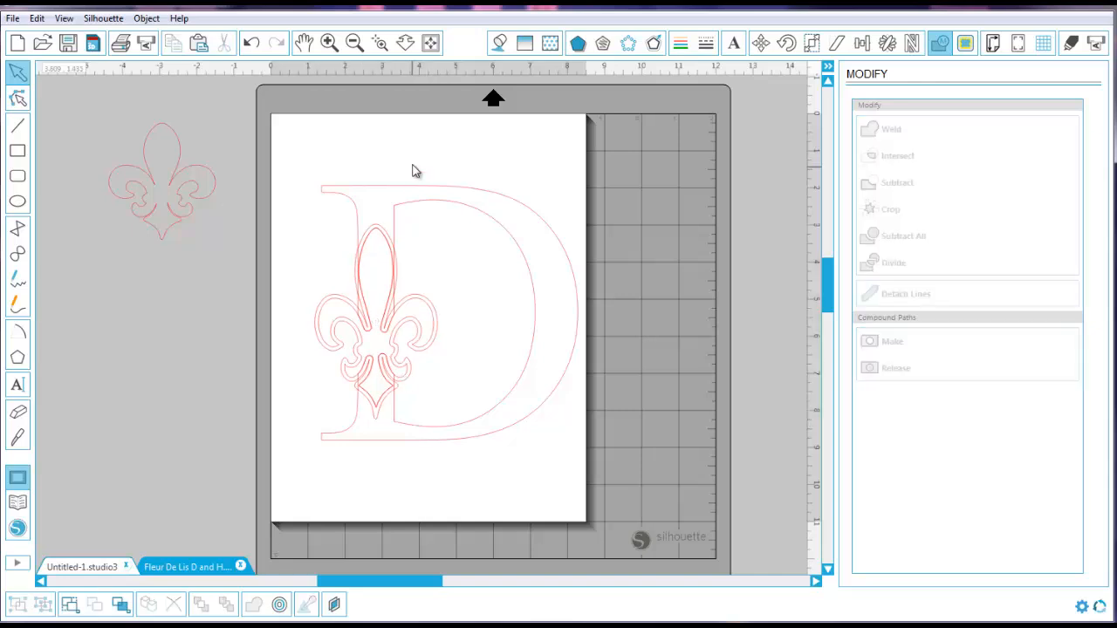
click(380, 42)
drag(285, 206, 454, 432)
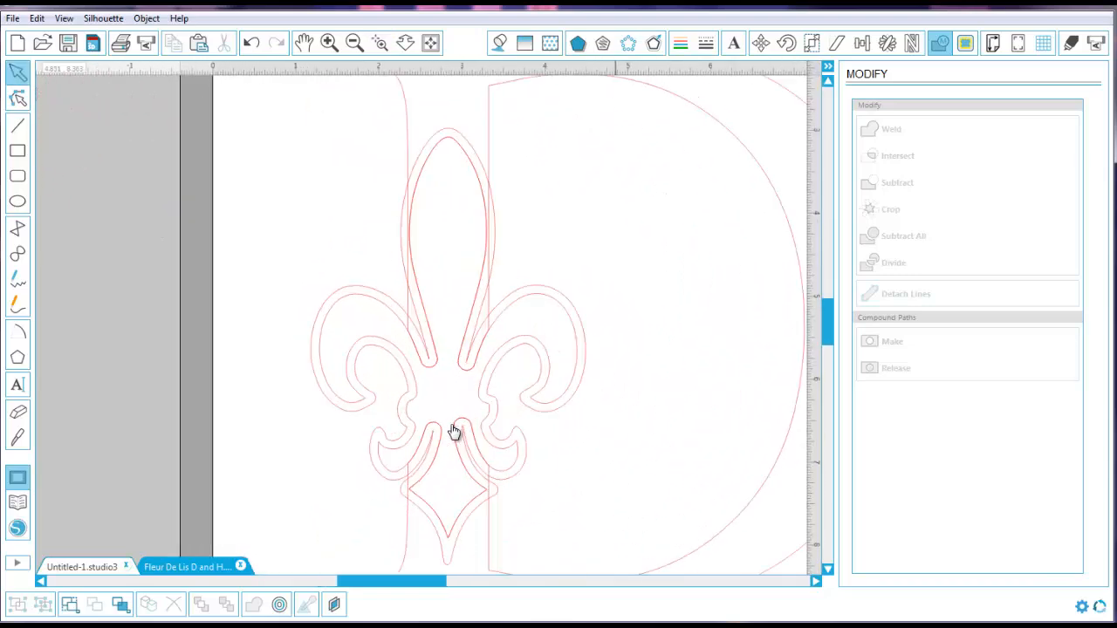
click(533, 300)
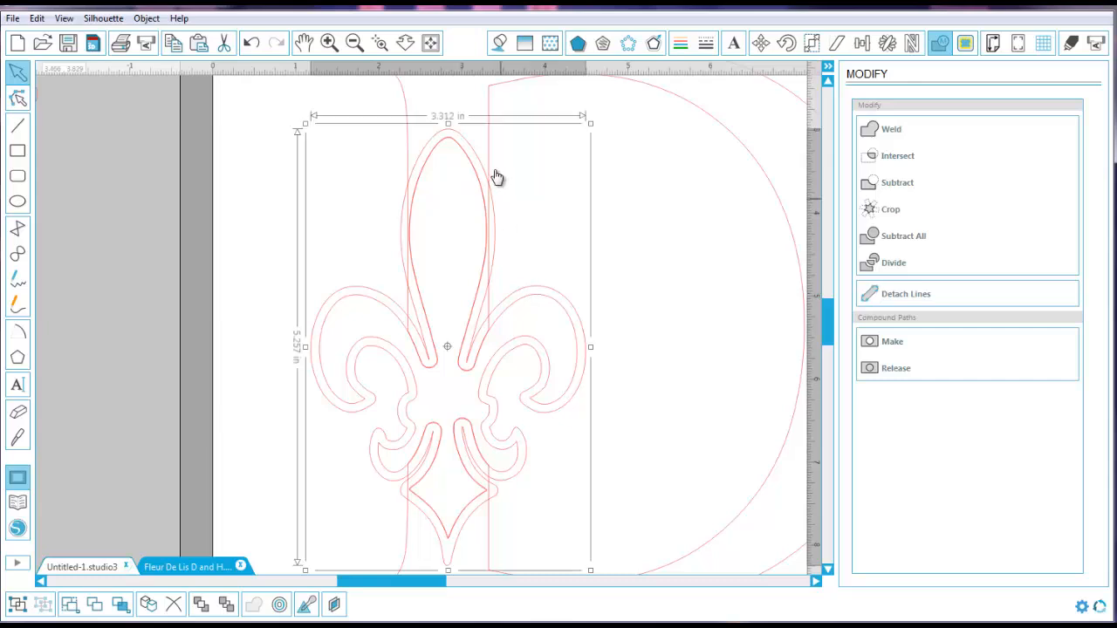
click(447, 126)
click(461, 143)
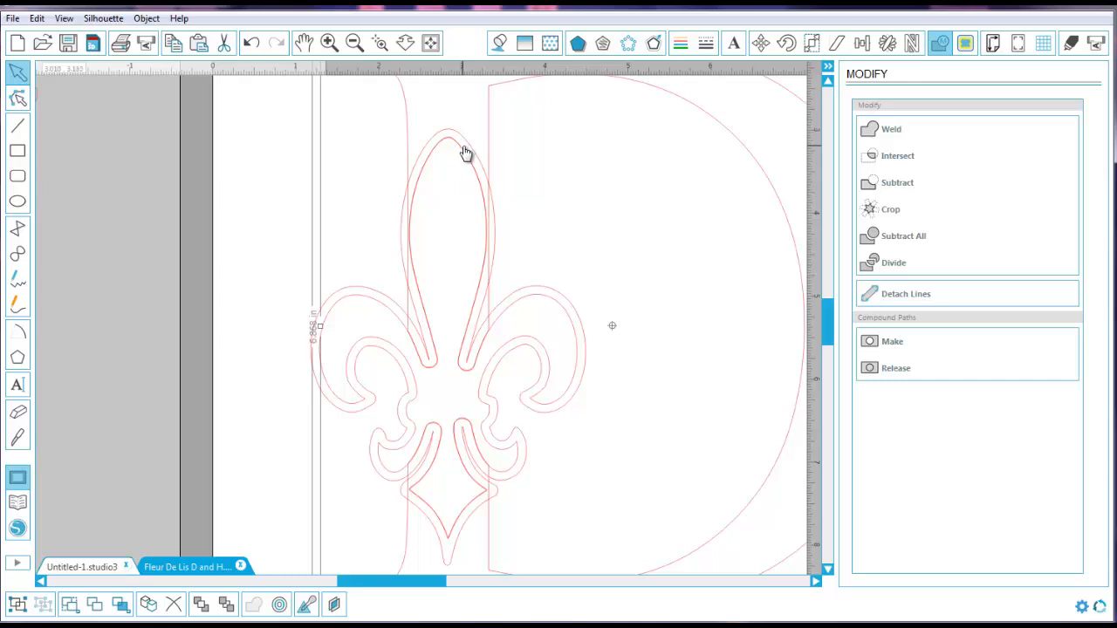
Weld the double-outline fleur-de-lis and the letter D into one shape, leaving the separate fleur-de-lis beside the page out.
click(395, 315)
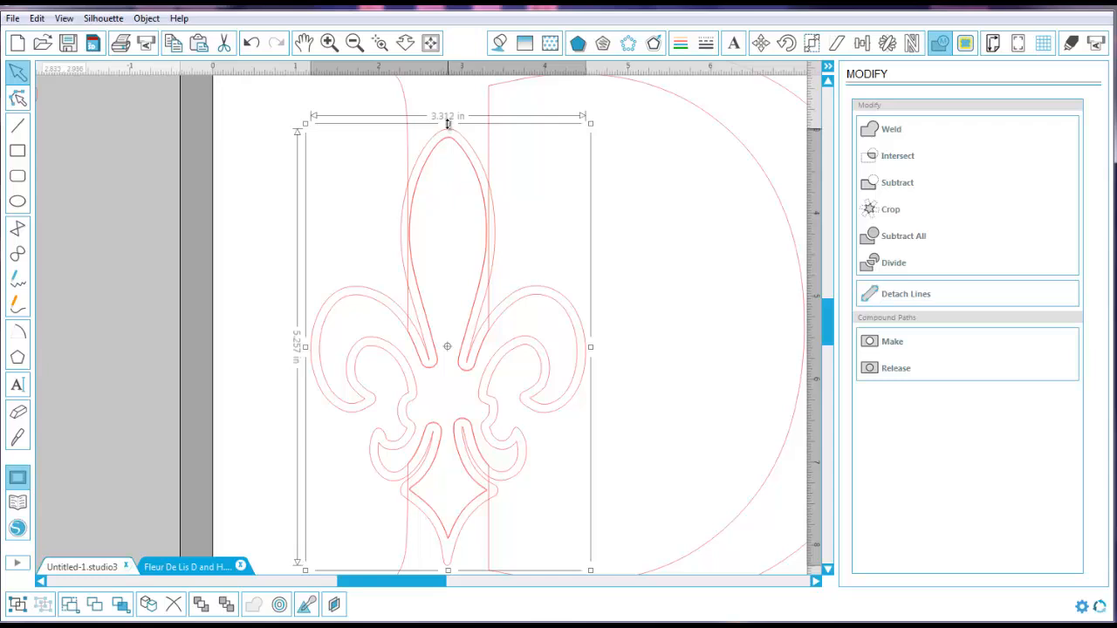
drag(448, 123, 448, 122)
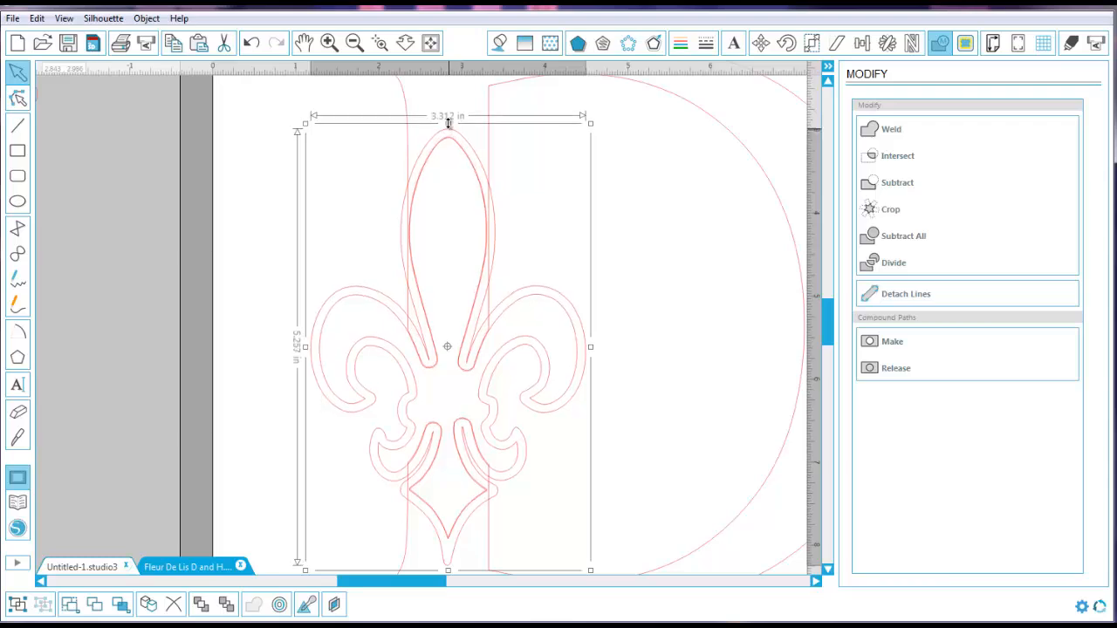
click(428, 46)
click(516, 504)
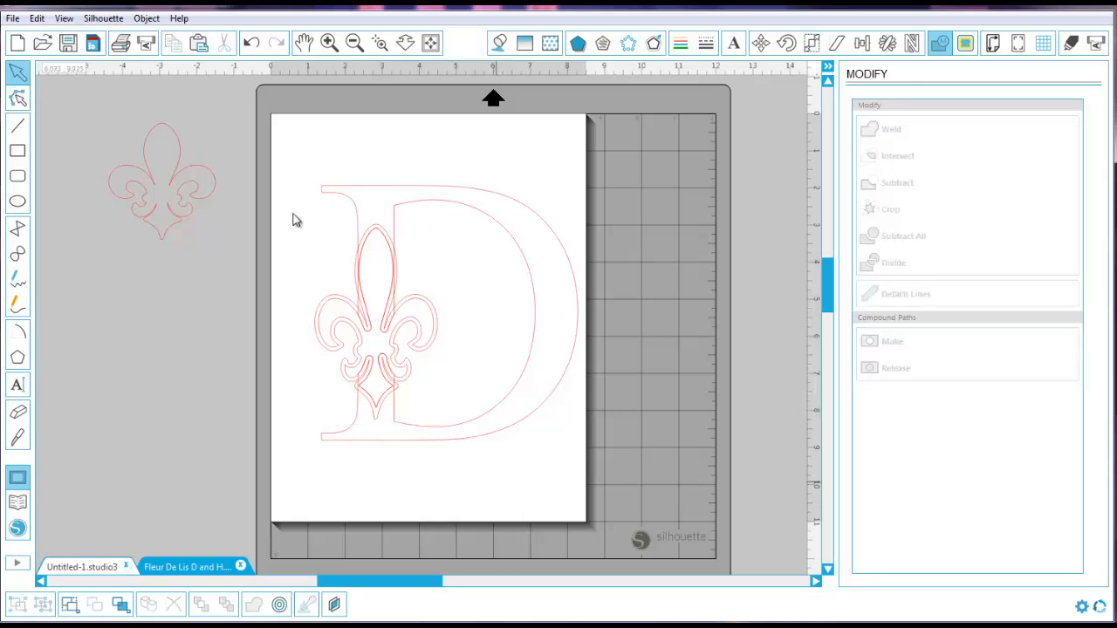
drag(273, 149, 590, 494)
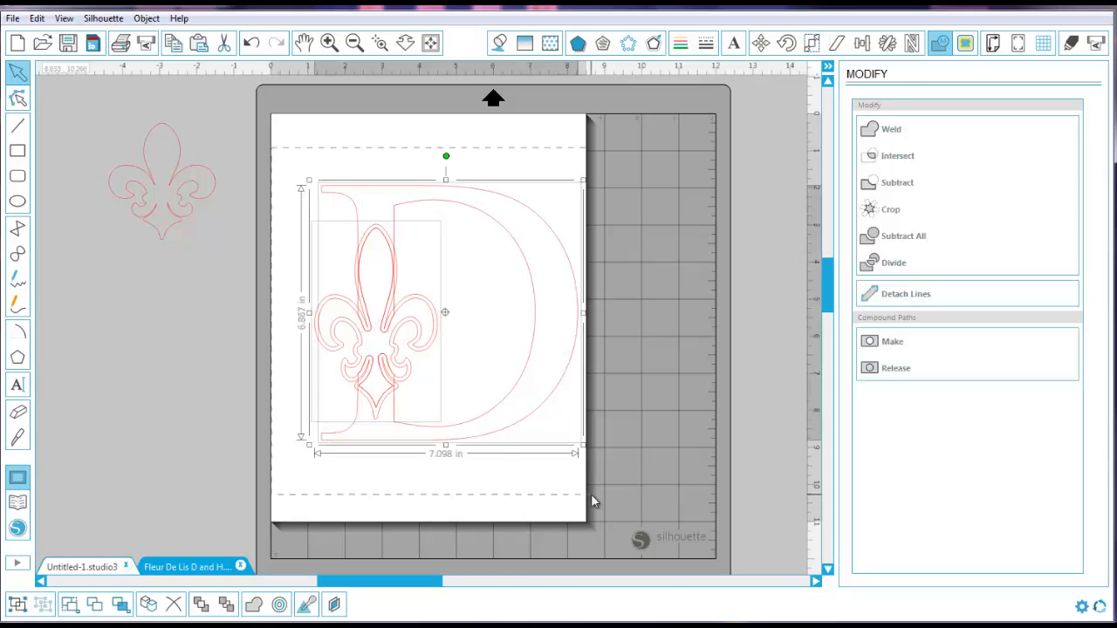
click(254, 603)
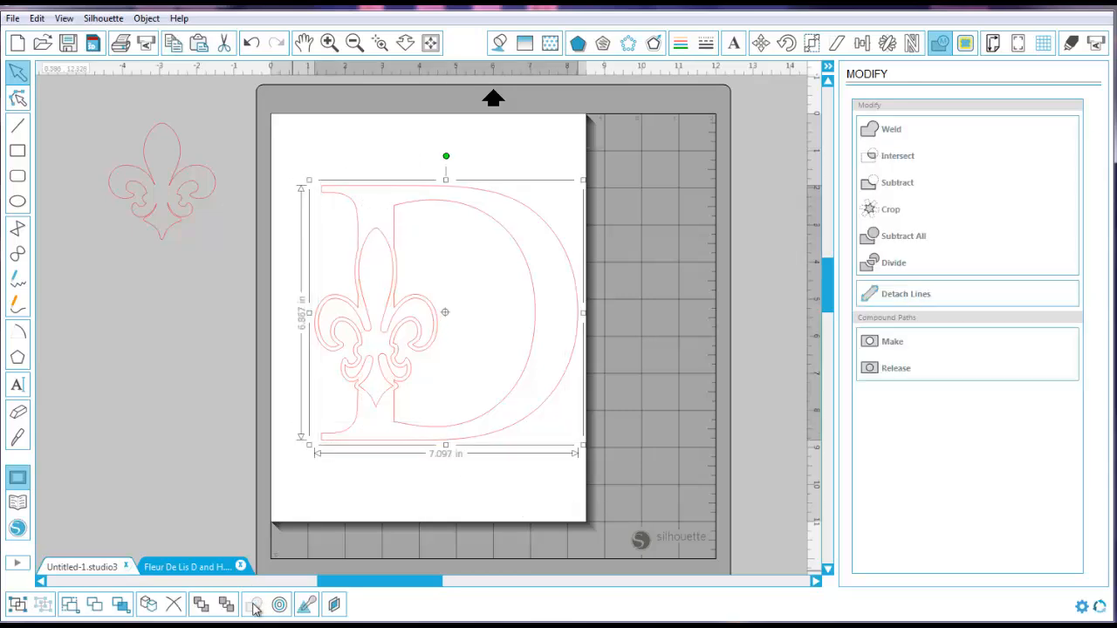
click(401, 536)
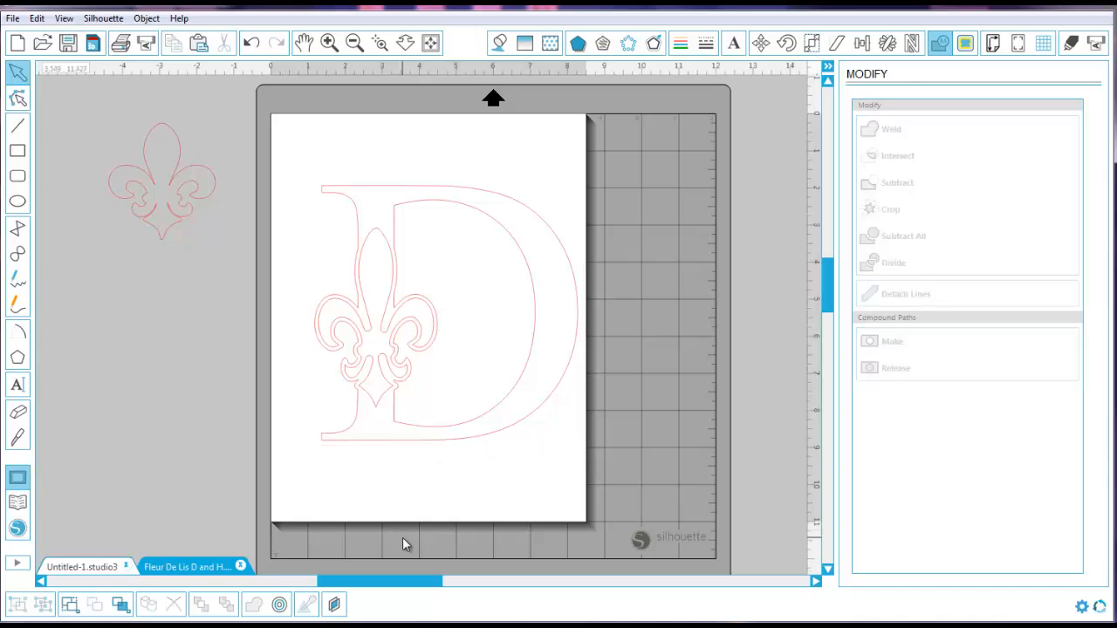
Give the welded letter D a bright sky-blue fill and a matching sky-blue line color.
click(376, 447)
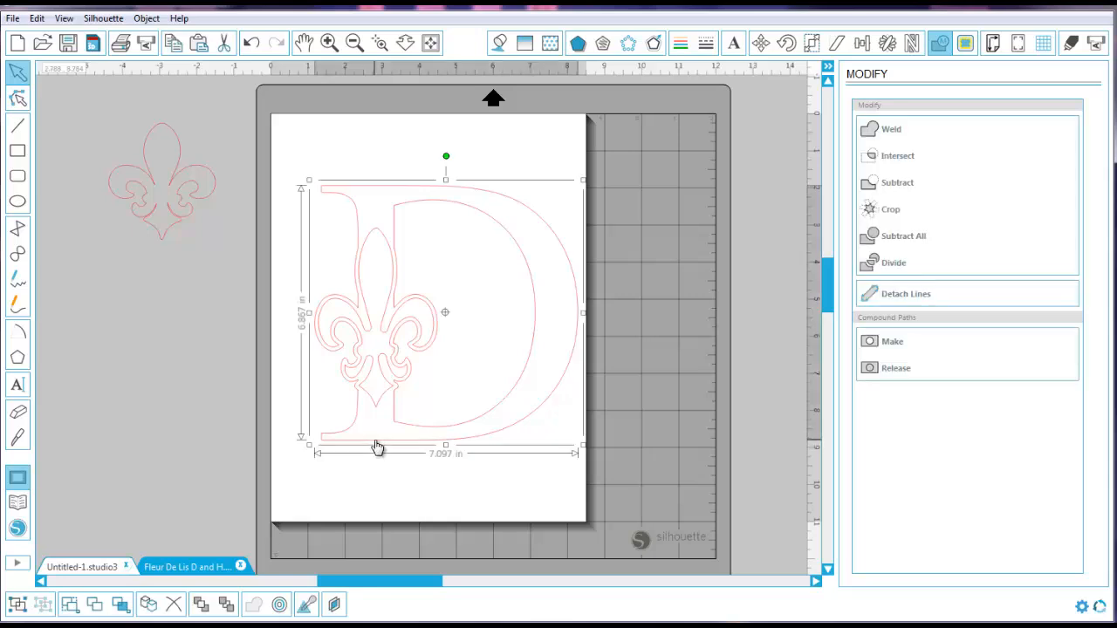
click(500, 45)
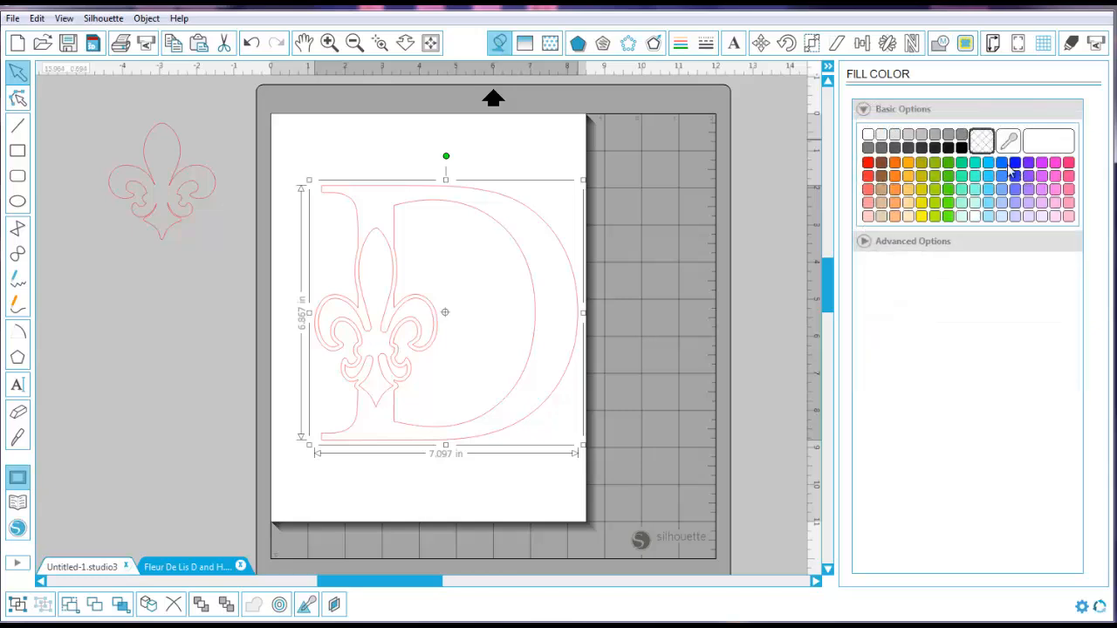
click(989, 164)
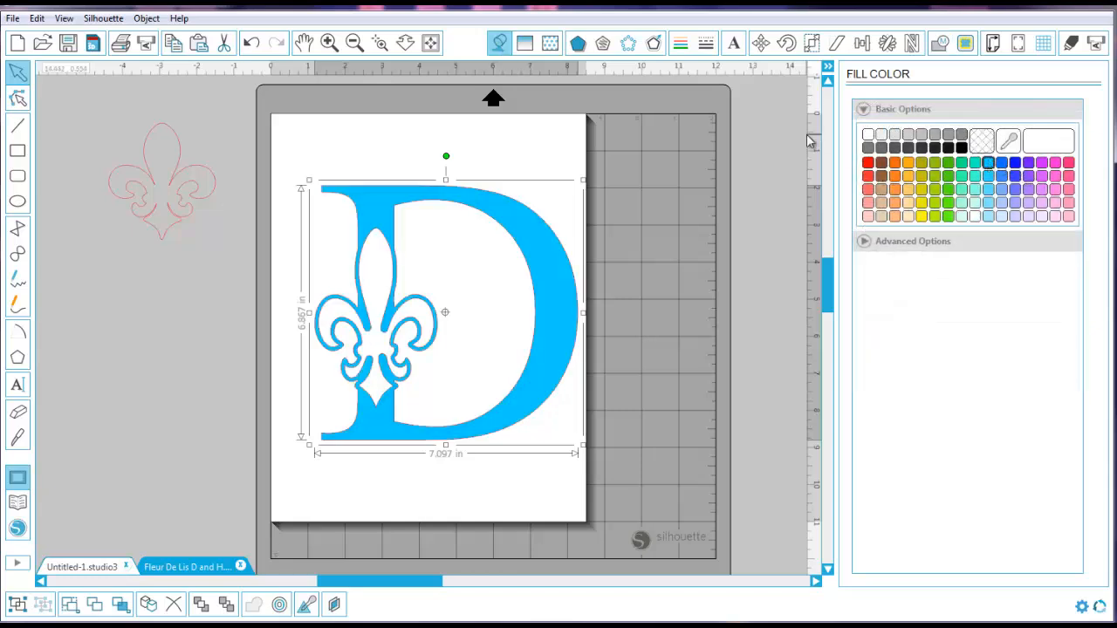
click(682, 44)
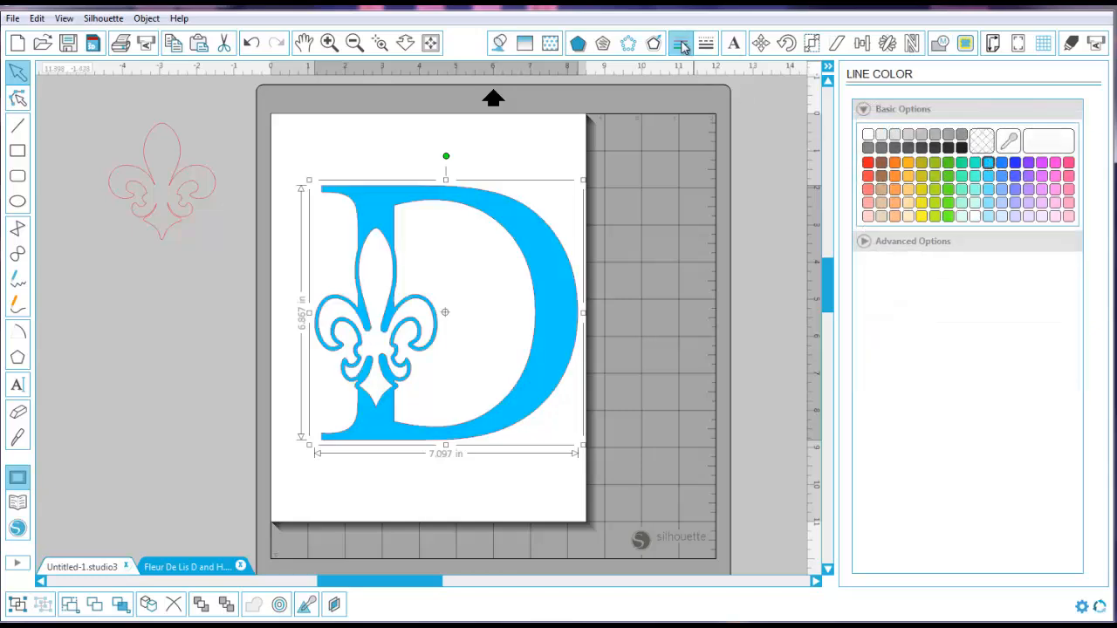
click(989, 164)
click(504, 514)
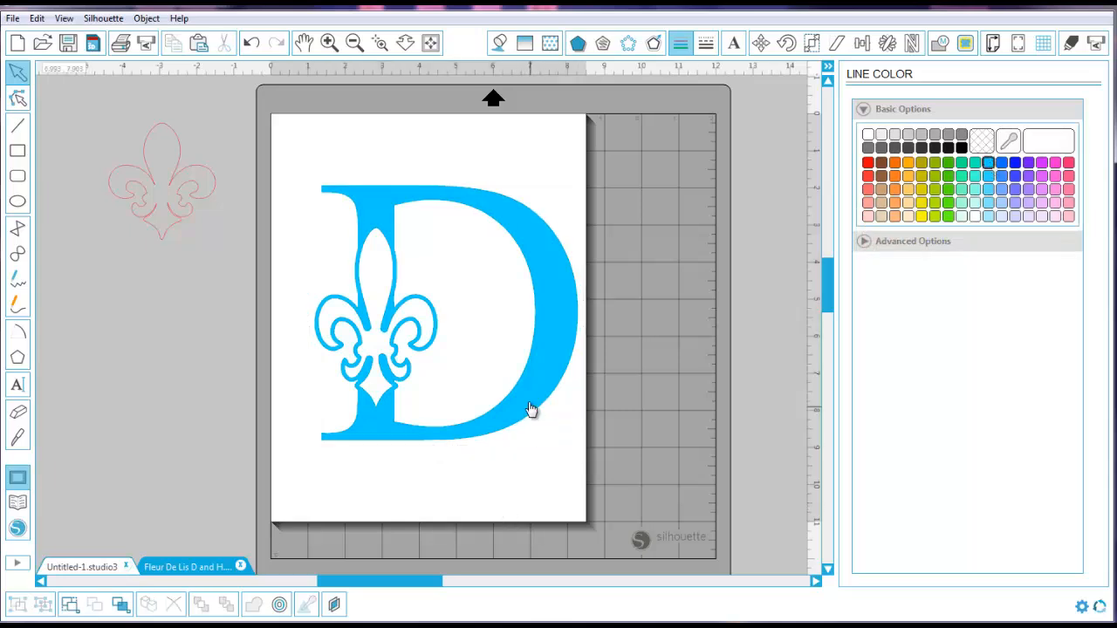
Shift the finished blue letter D slightly left and marginally up on the page.
drag(531, 411, 517, 404)
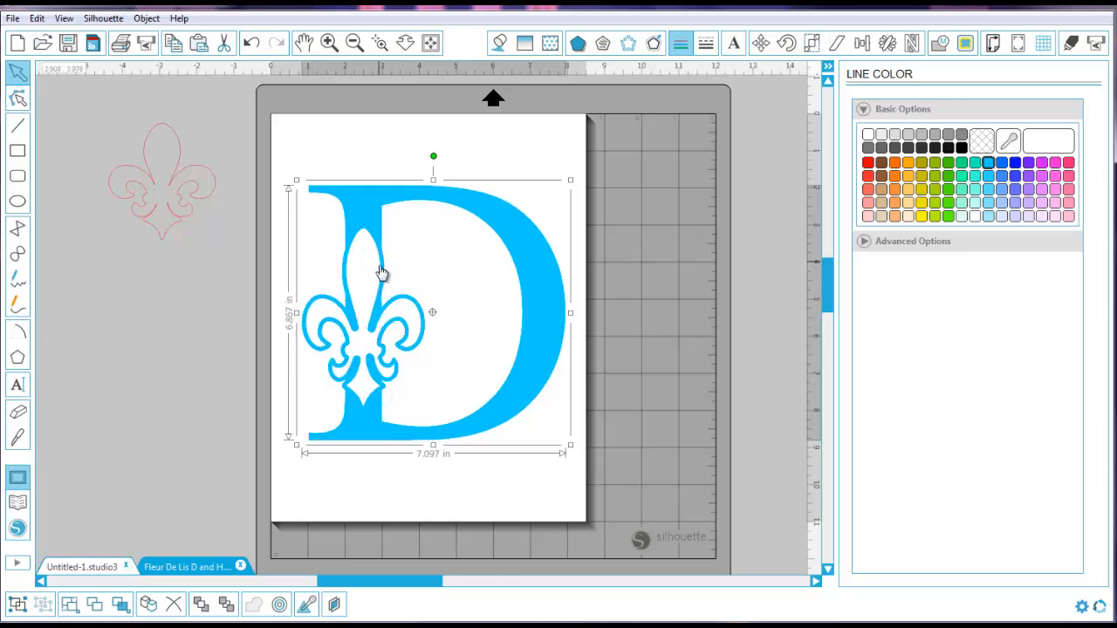
click(504, 487)
click(502, 392)
drag(502, 391, 491, 369)
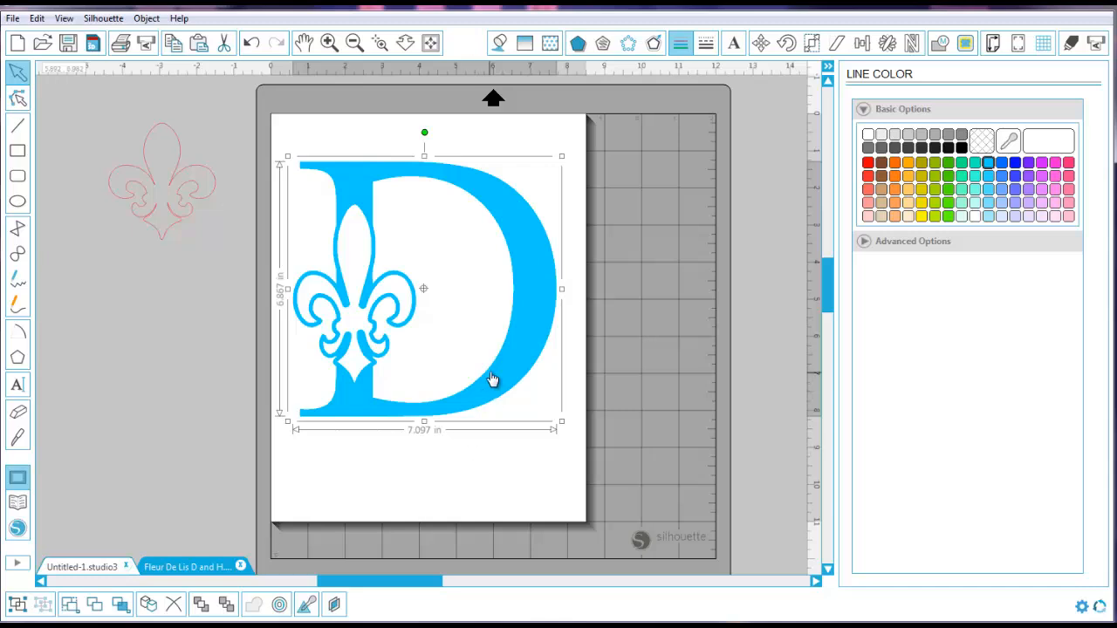
drag(492, 380, 492, 400)
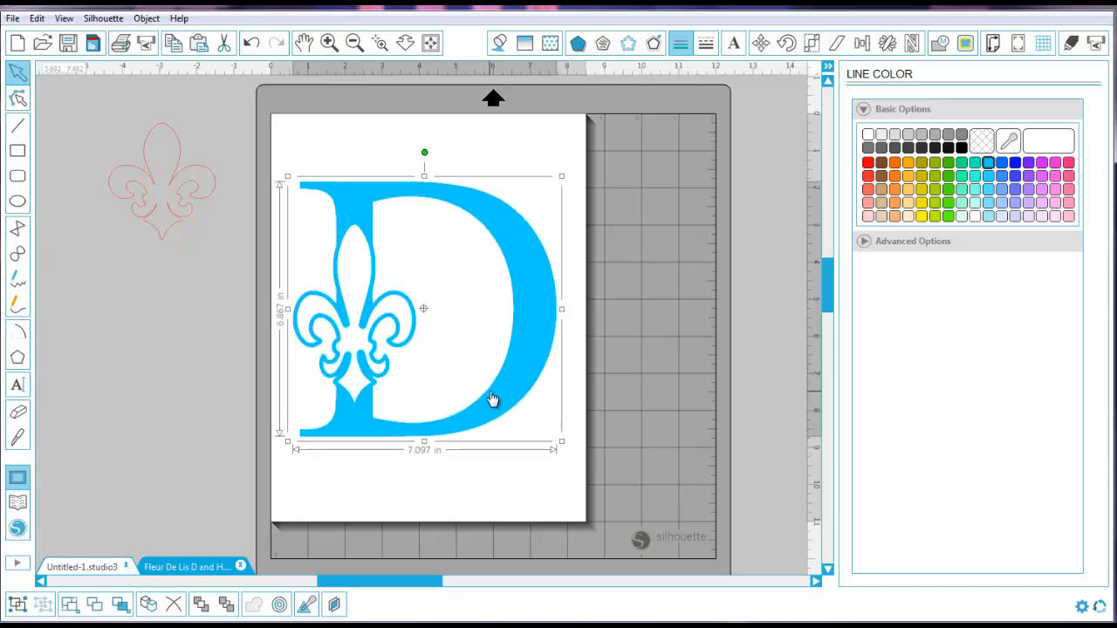